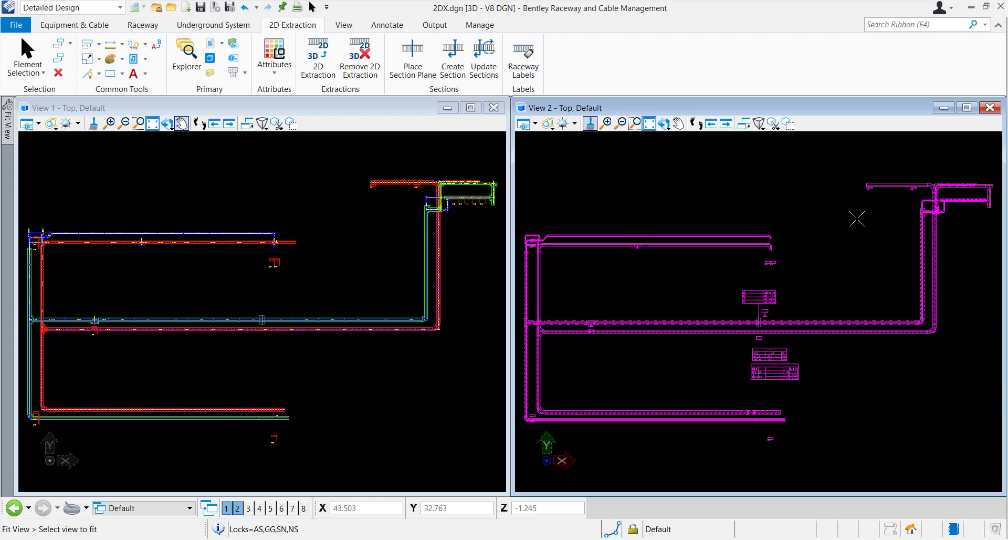
# Create and open a new empty design file named '2D Extraction' from the start page.
pyautogui.click(856, 218)
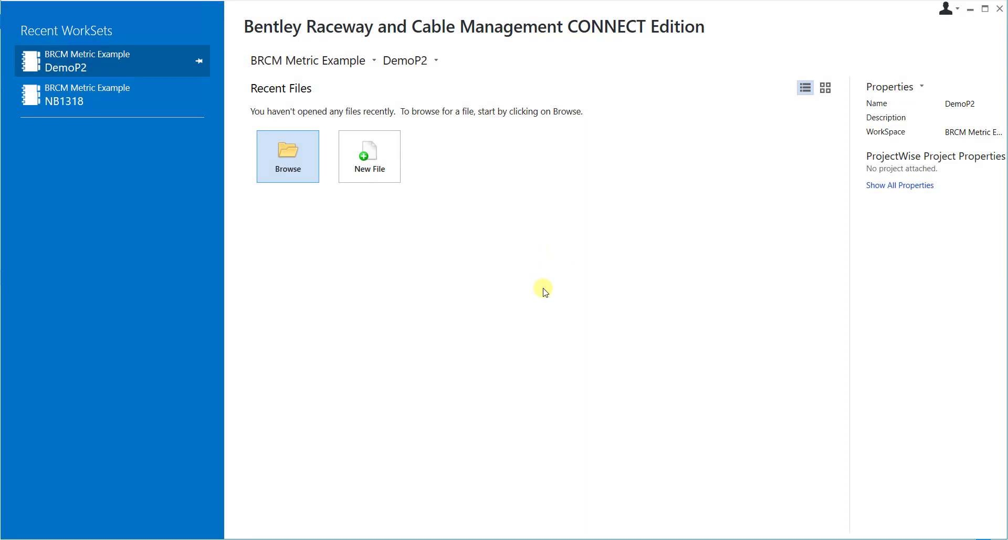
pyautogui.click(394, 181)
pyautogui.write('2')
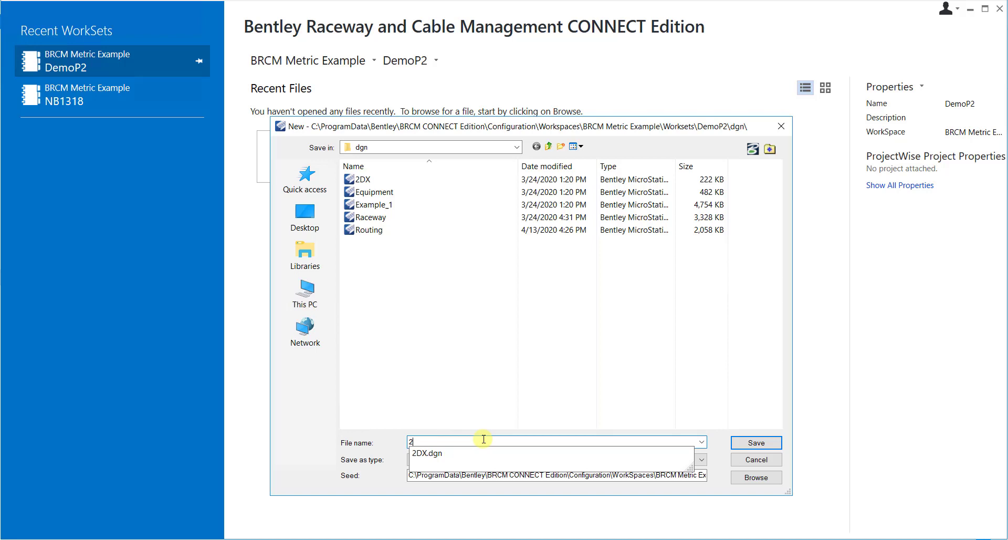
pyautogui.write('D Extr')
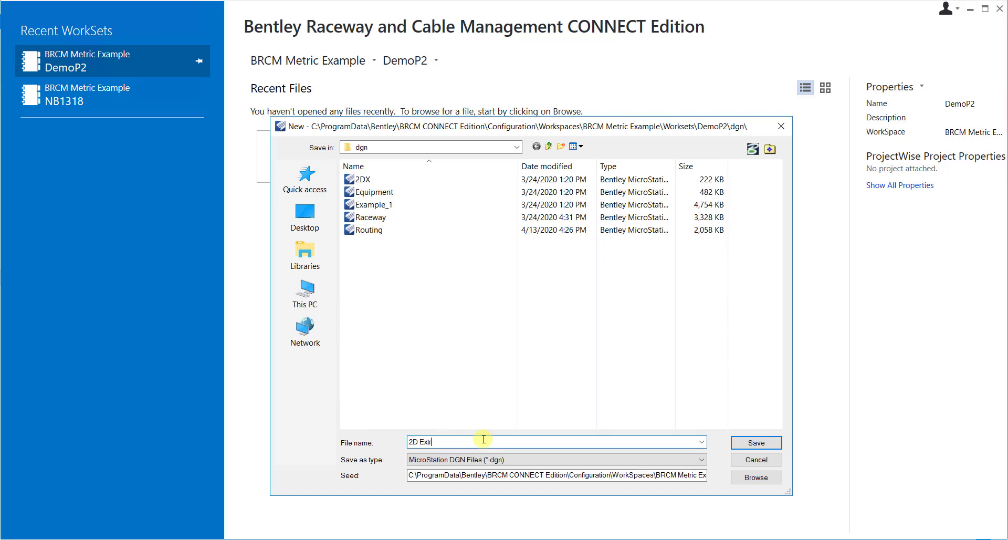
pyautogui.write('action')
pyautogui.click(757, 444)
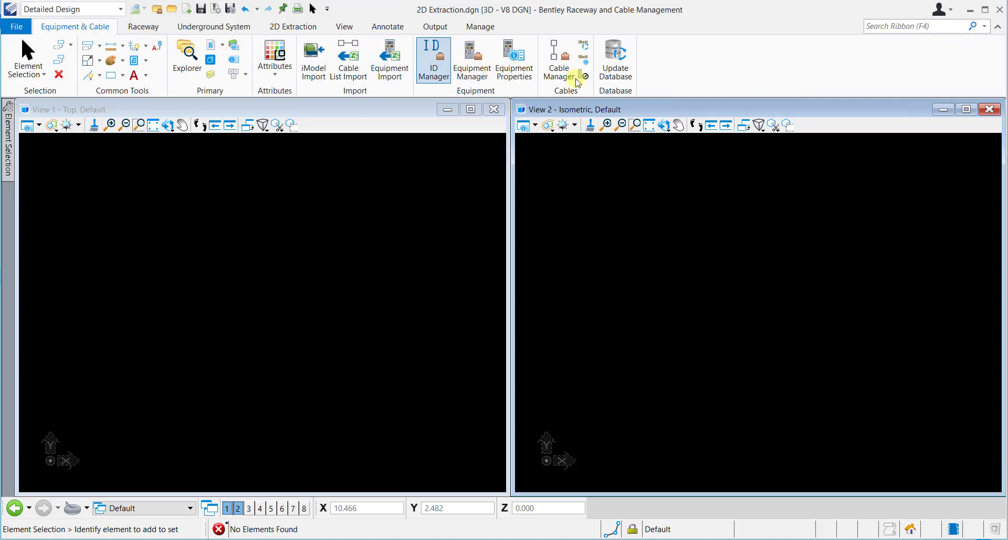
# Run Update Database and register the file with design file content '2D Extraction'.
pyautogui.click(615, 80)
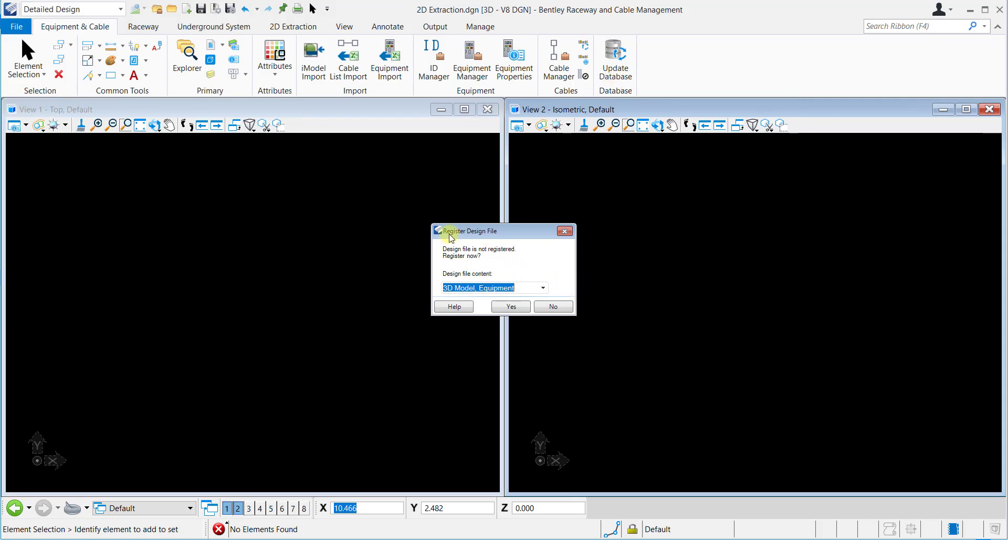
pyautogui.click(542, 289)
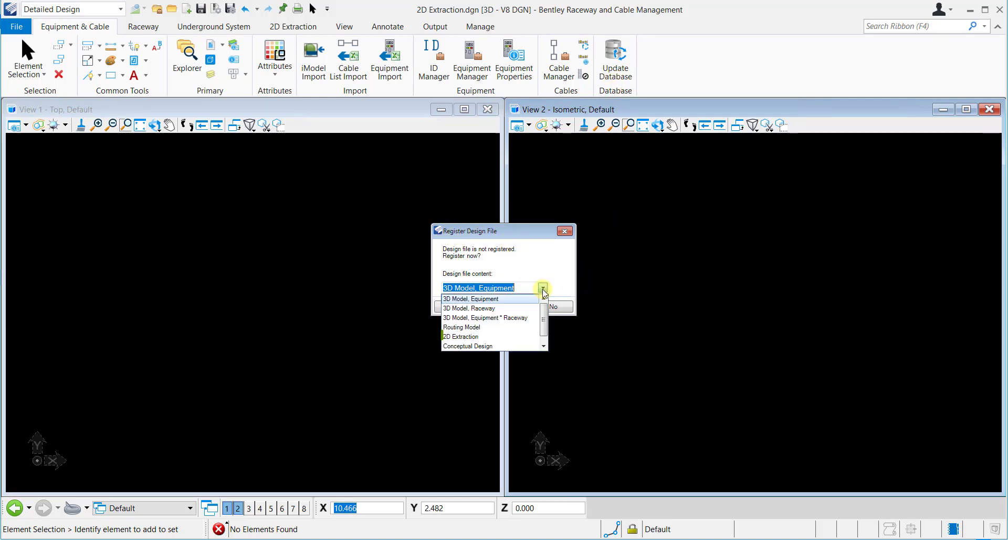
pyautogui.click(497, 337)
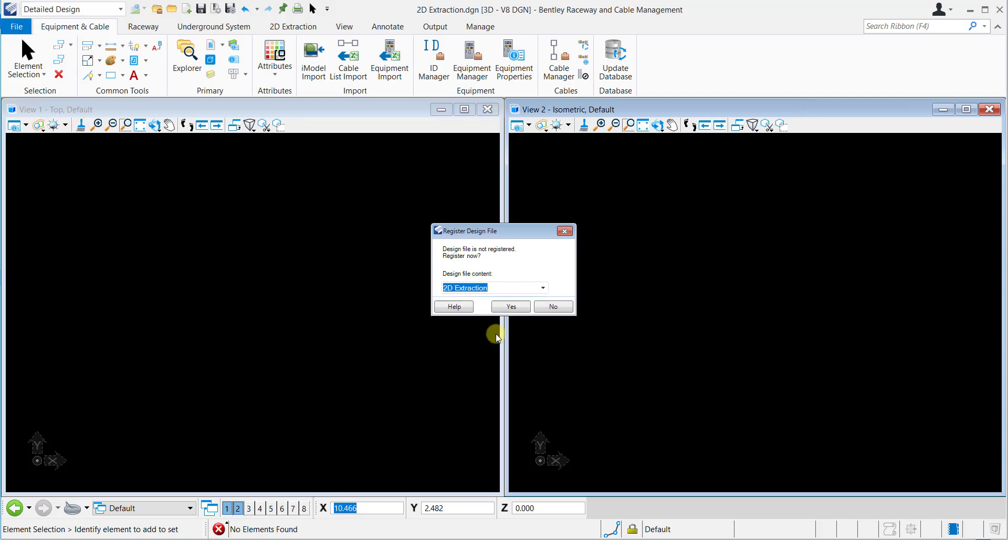
pyautogui.click(526, 309)
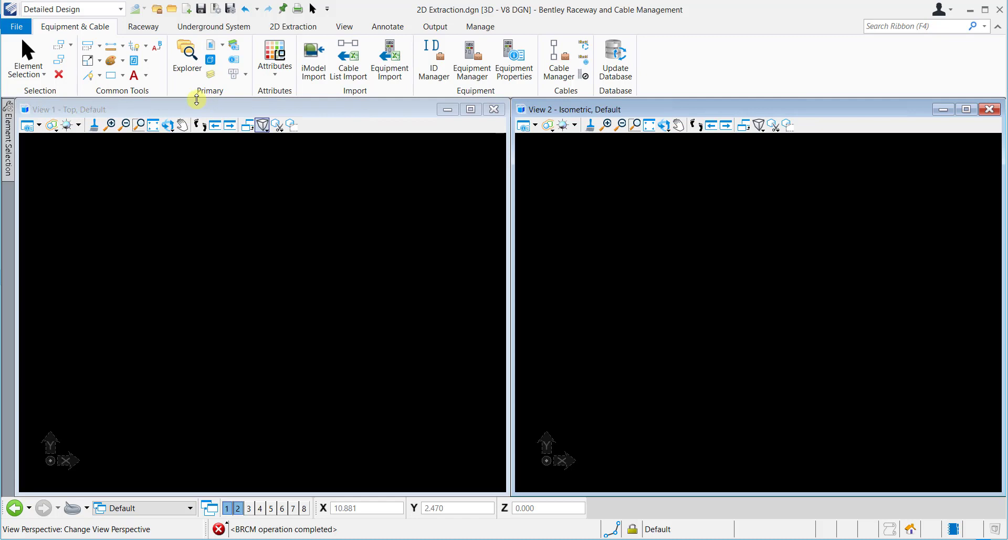
# Attach Raceway.dgn as a reference with Coincident orientation in the References manager.
pyautogui.click(223, 47)
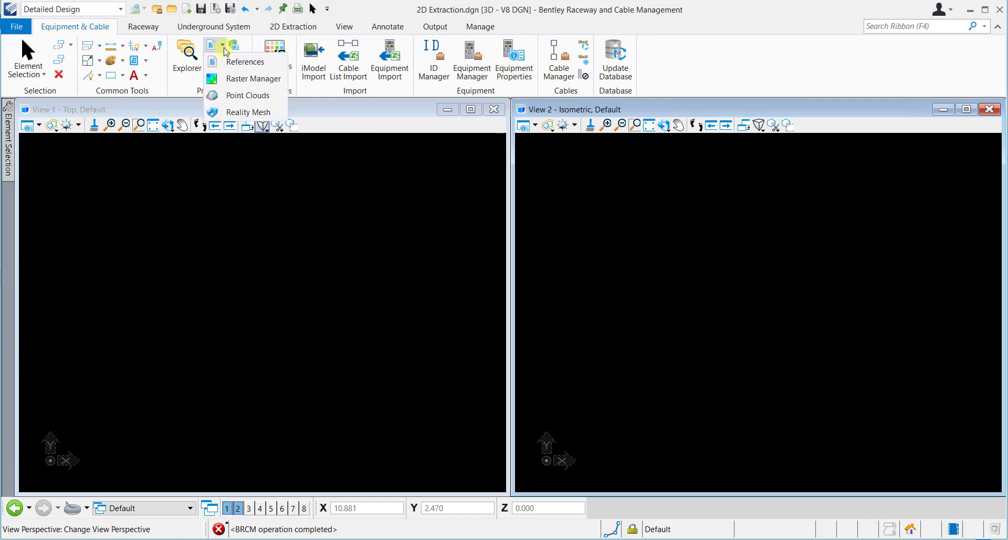
pyautogui.click(279, 64)
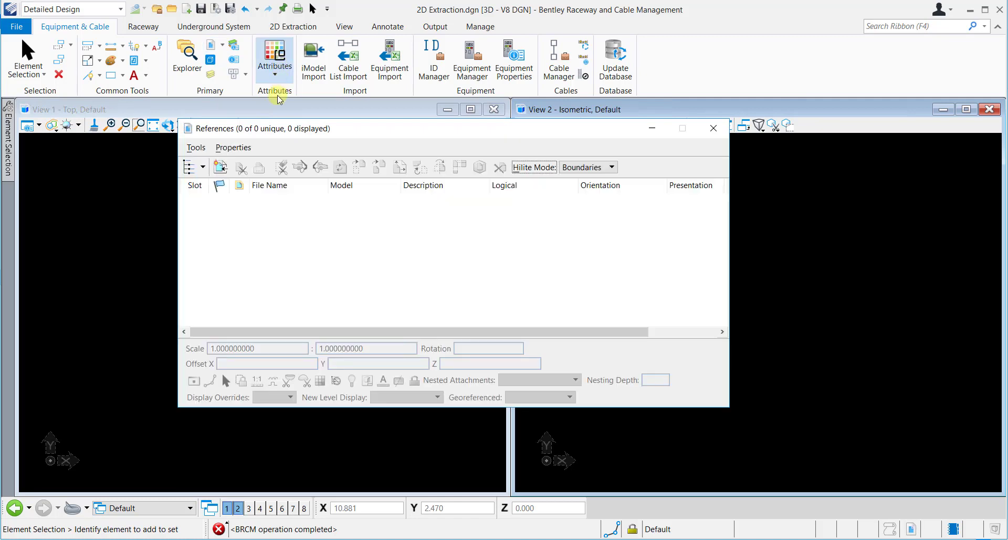
pyautogui.click(221, 167)
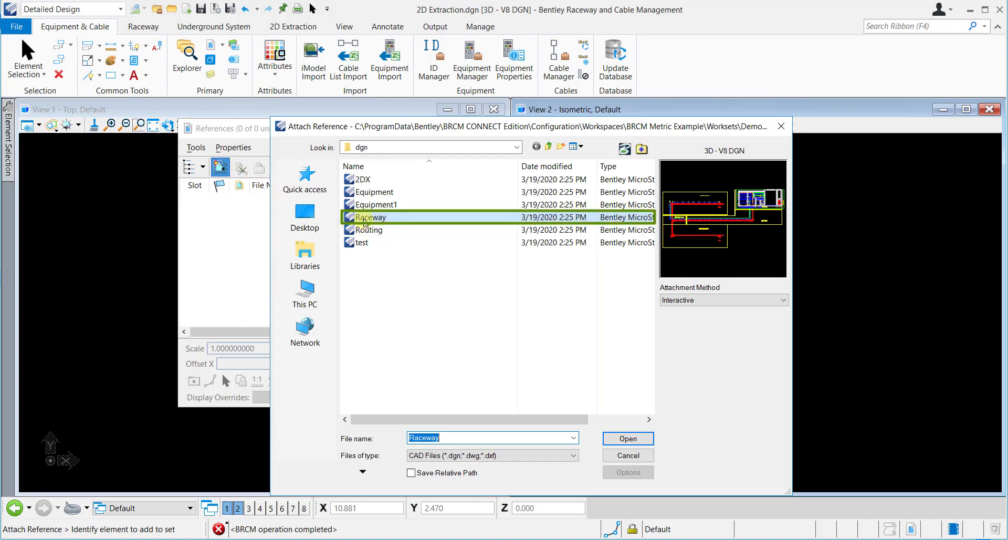
pyautogui.click(366, 221)
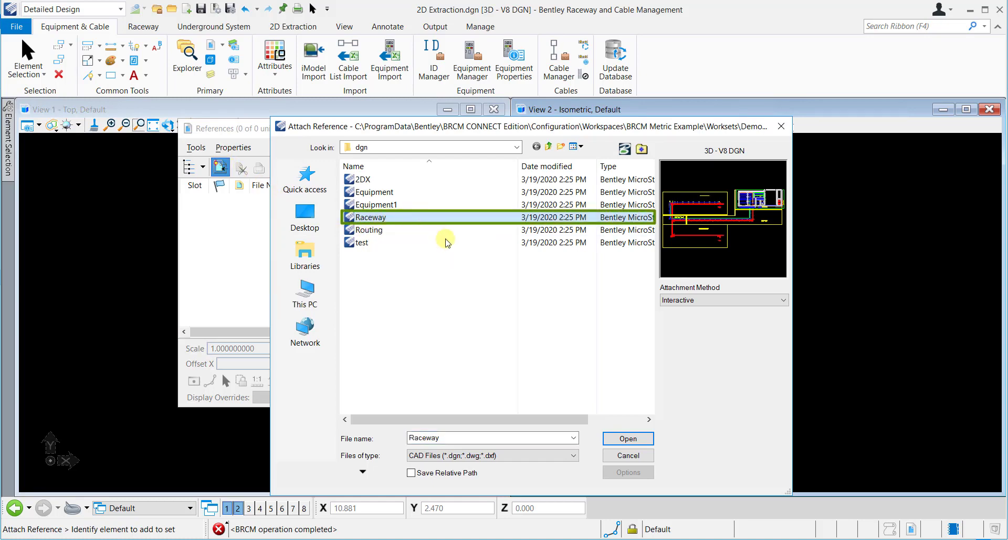
pyautogui.click(646, 443)
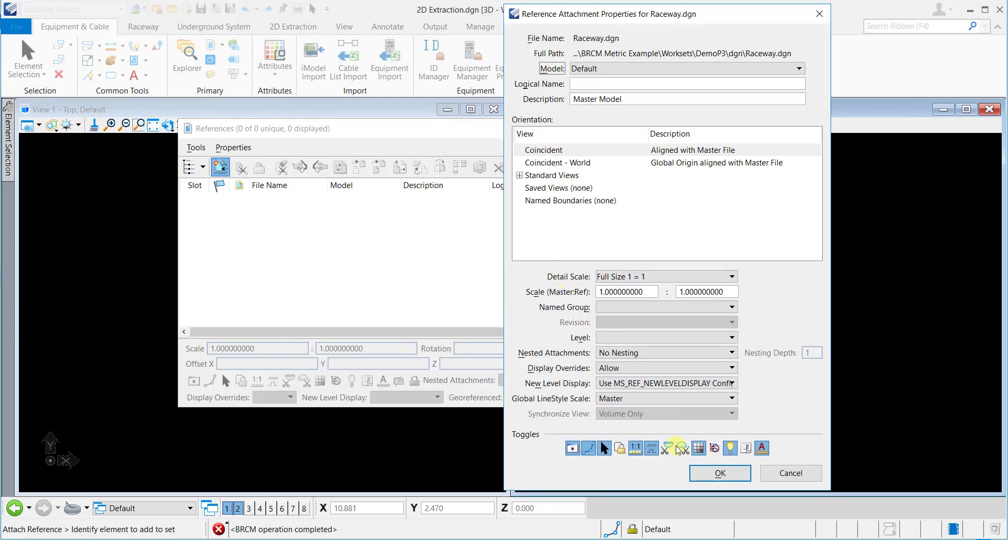
pyautogui.click(718, 472)
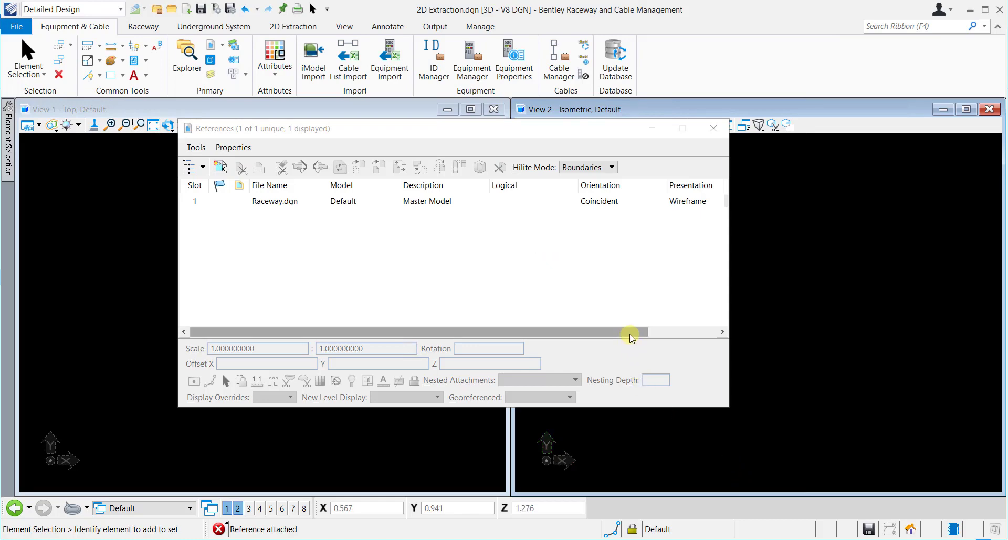
pyautogui.moveTo(630, 334); pyautogui.dragTo(748, 332)
pyautogui.click(646, 129)
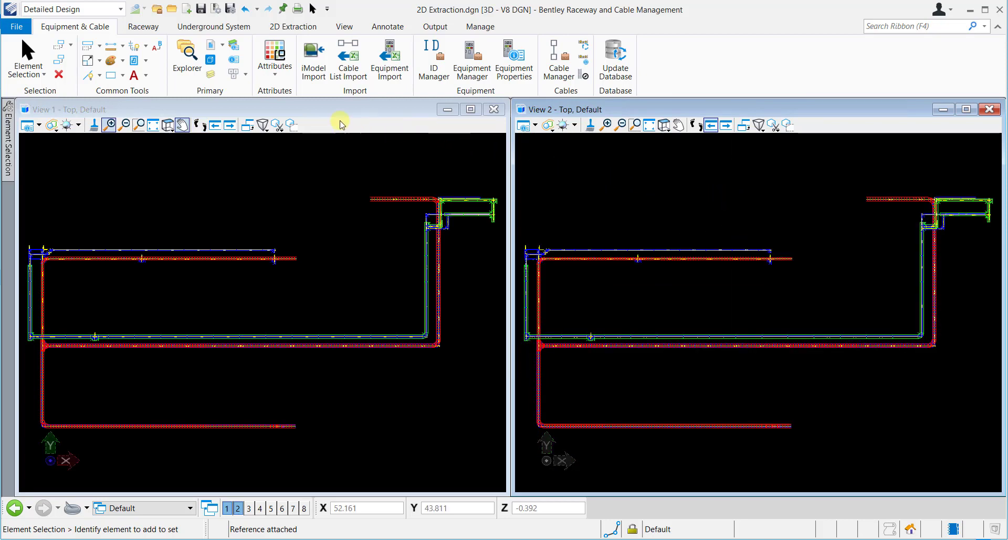
# Switch all Raceway.dgn Default levels off in View 2's Level Display.
pyautogui.click(212, 75)
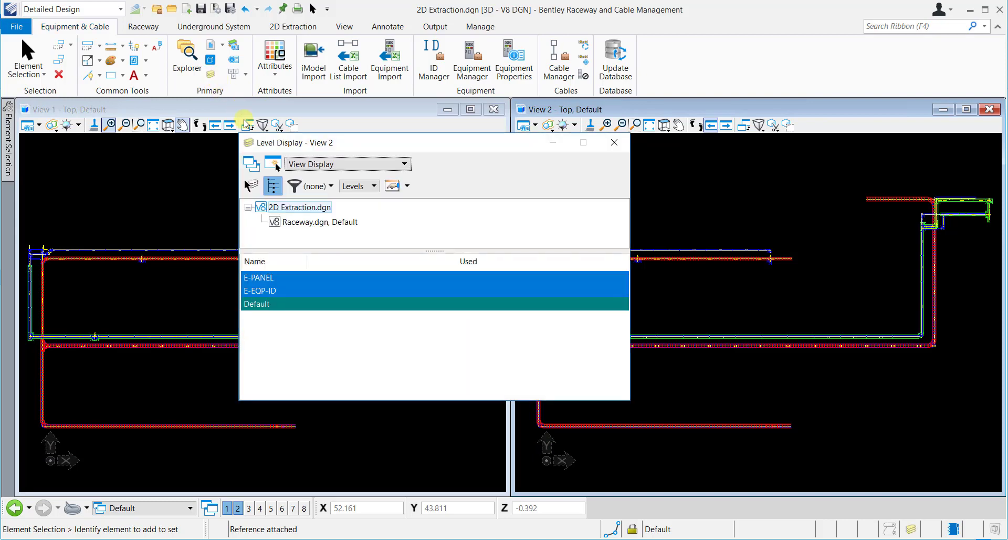
pyautogui.click(339, 229)
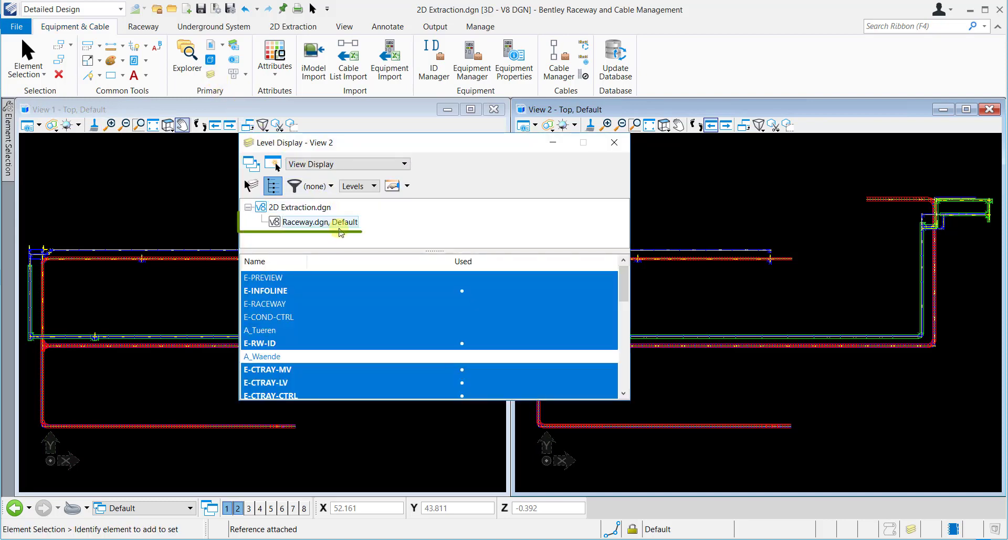
pyautogui.rightClick(351, 280)
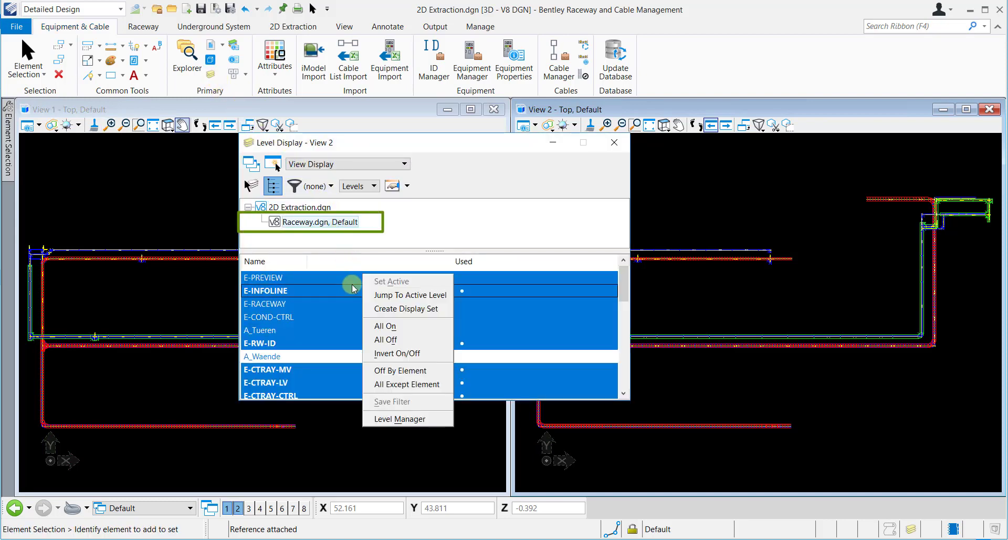
pyautogui.click(392, 341)
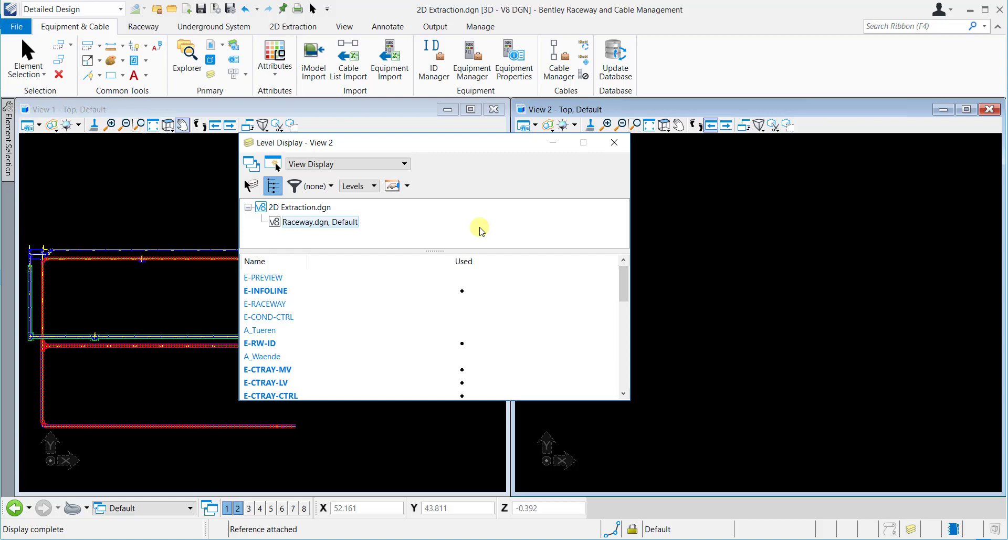
pyautogui.click(548, 143)
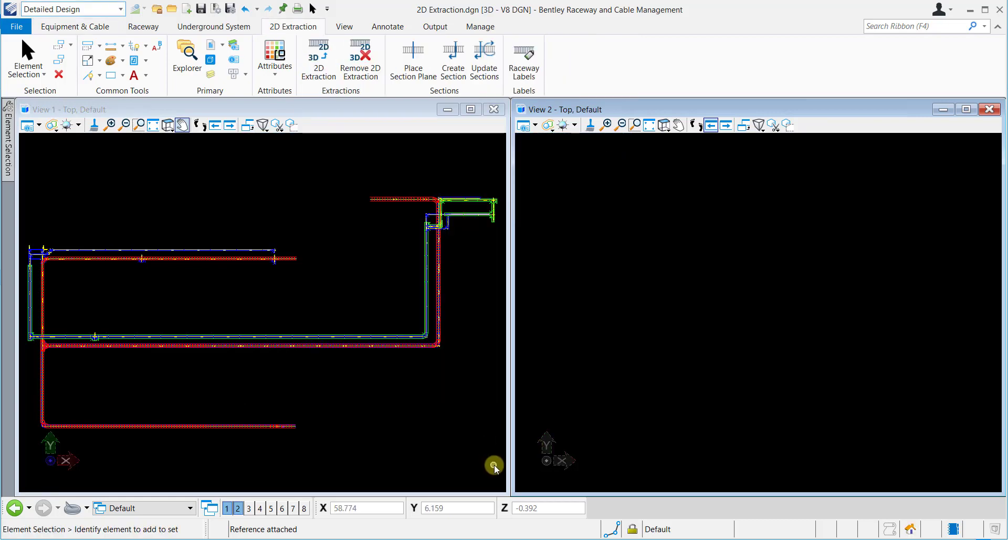
# Window-select all raceways in View 1 and run 2D Extraction on them.
pyautogui.moveTo(494, 464); pyautogui.dragTo(20, 159)
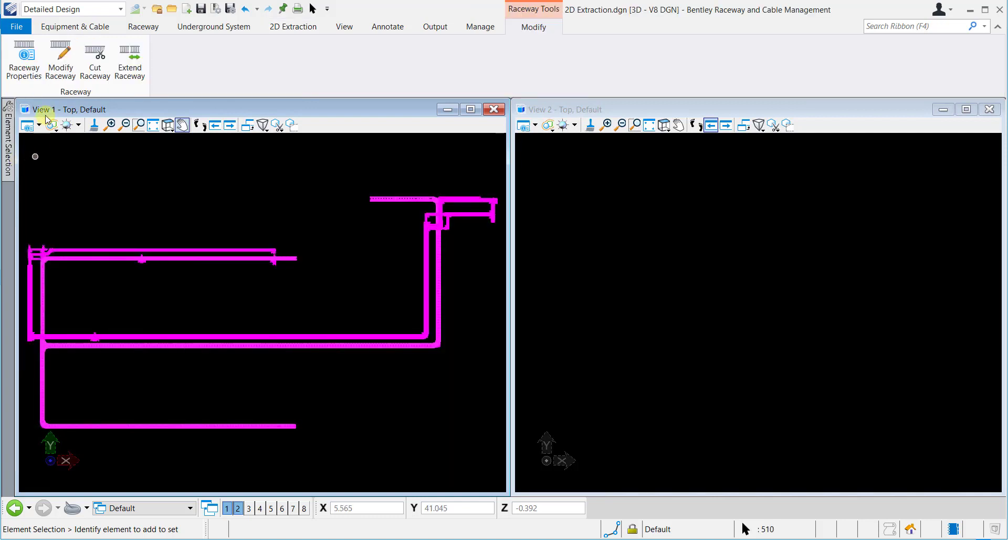
pyautogui.click(111, 9)
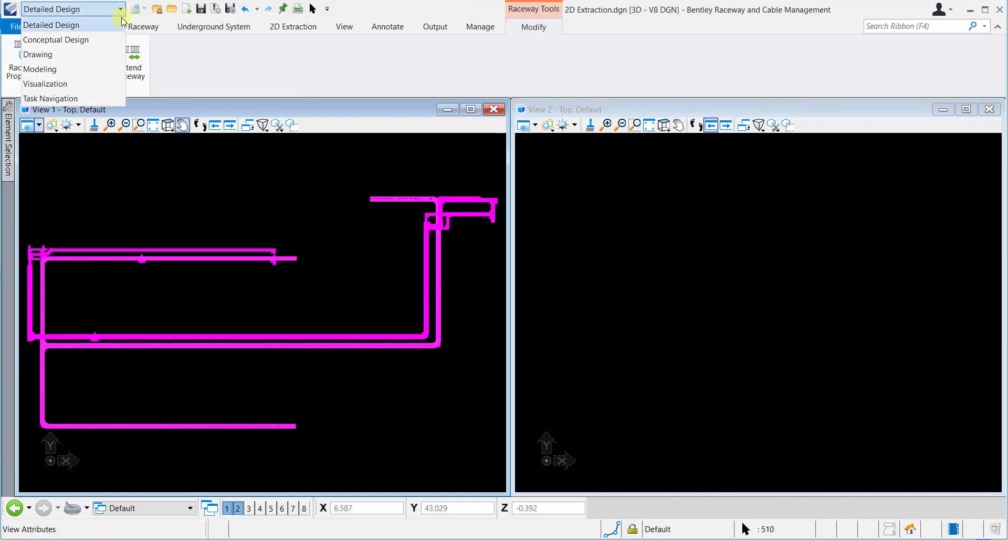
pyautogui.click(122, 24)
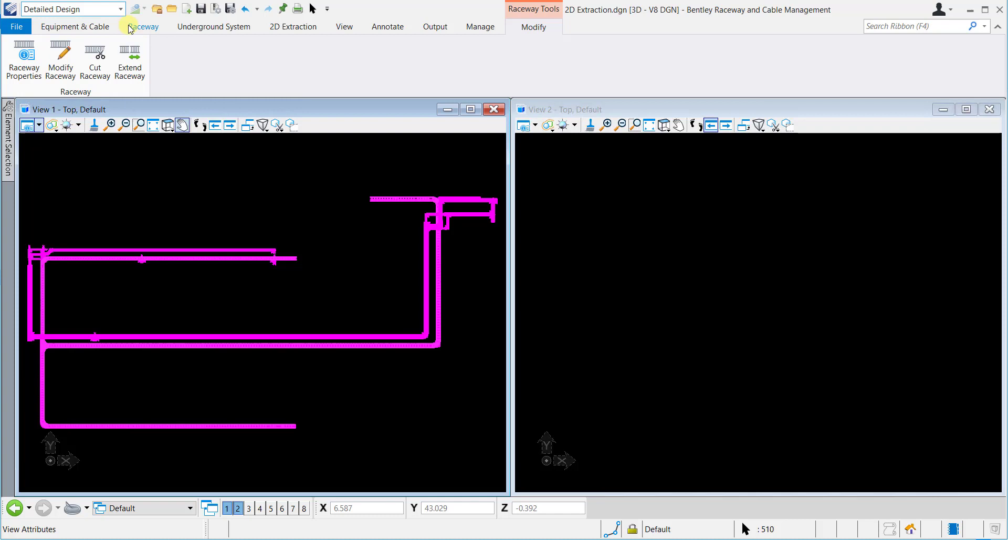
pyautogui.click(316, 29)
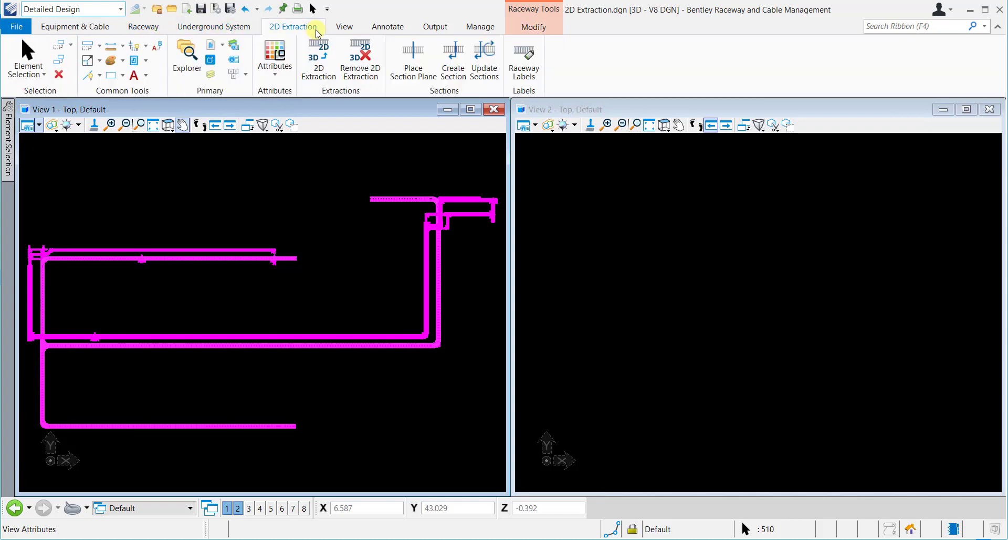
pyautogui.click(318, 77)
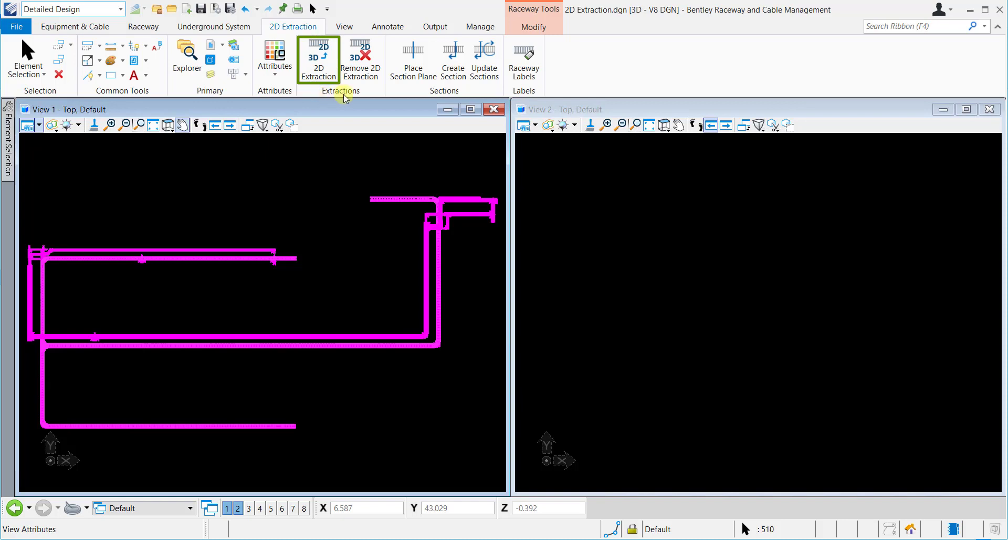
pyautogui.click(330, 76)
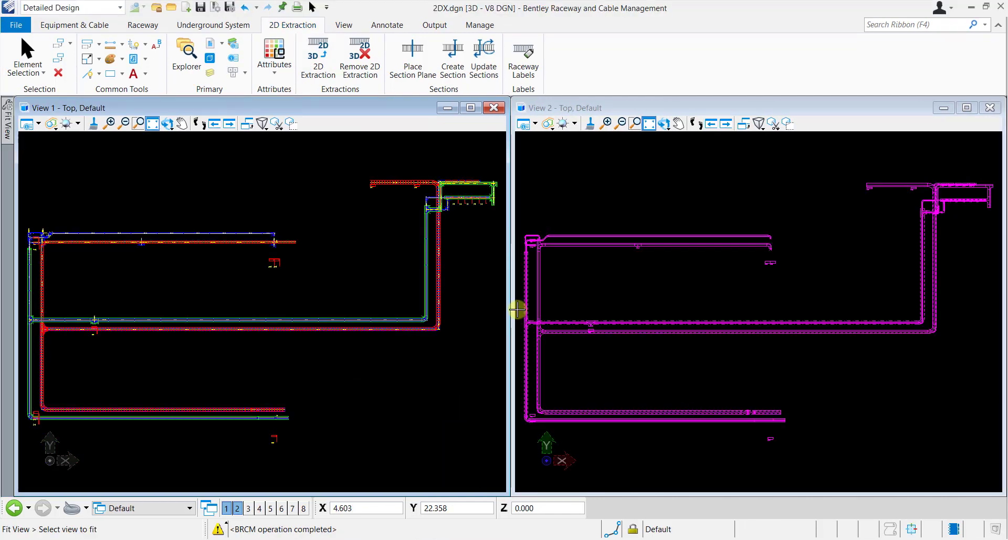
# Fit View 2 and View 1 so each displays the entire raceway drawing.
pyautogui.click(899, 181)
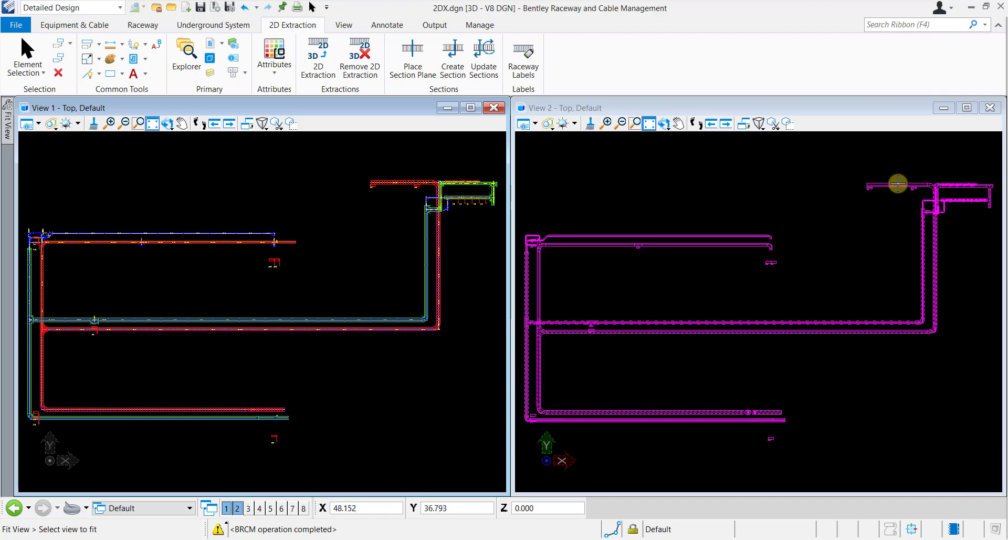
pyautogui.scroll(2, 393, 181)
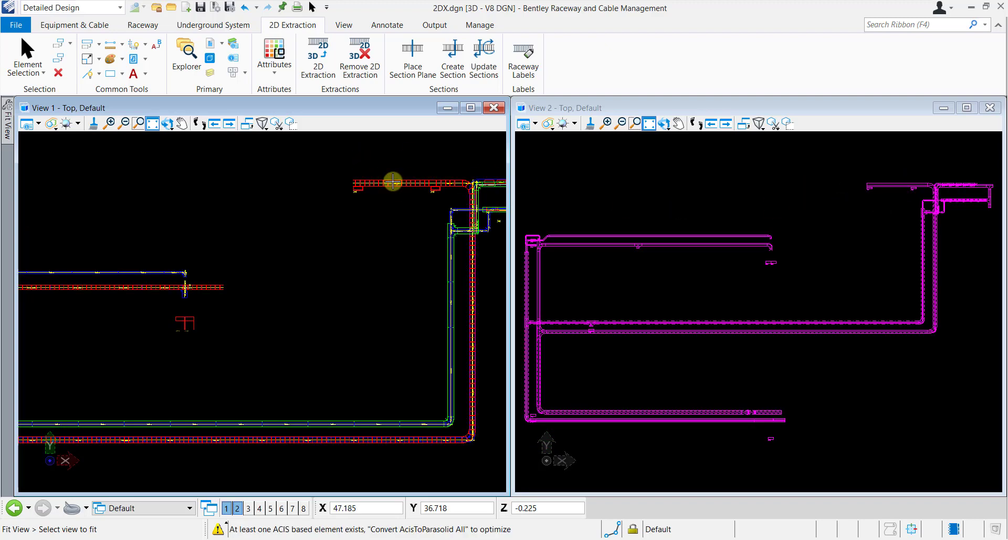
pyautogui.scroll(3, 393, 181)
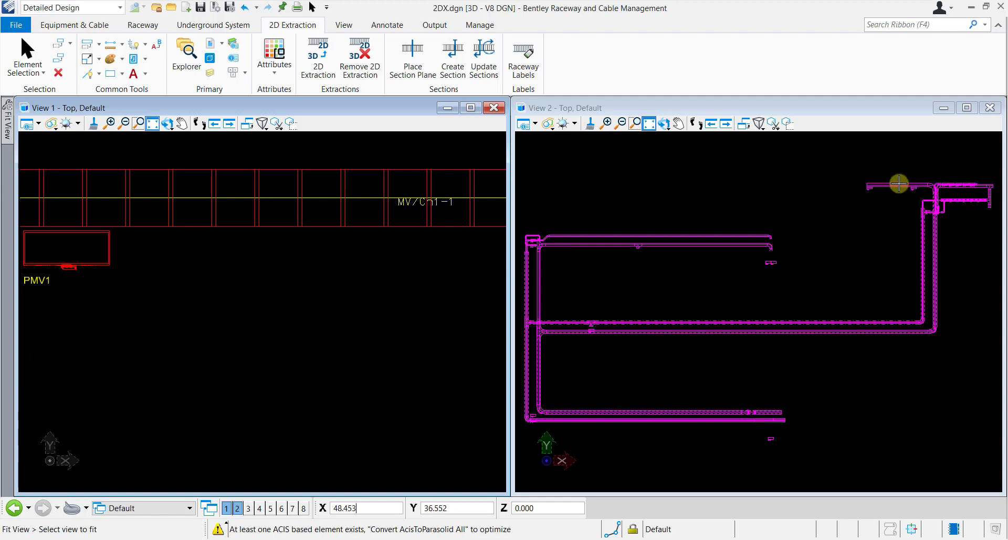
pyautogui.scroll(5, 899, 183)
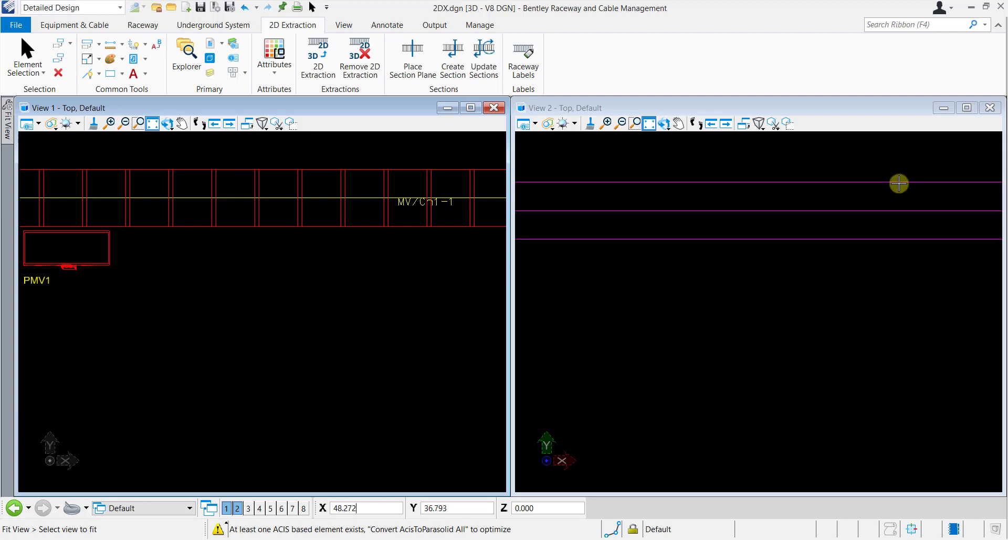
pyautogui.click(898, 184)
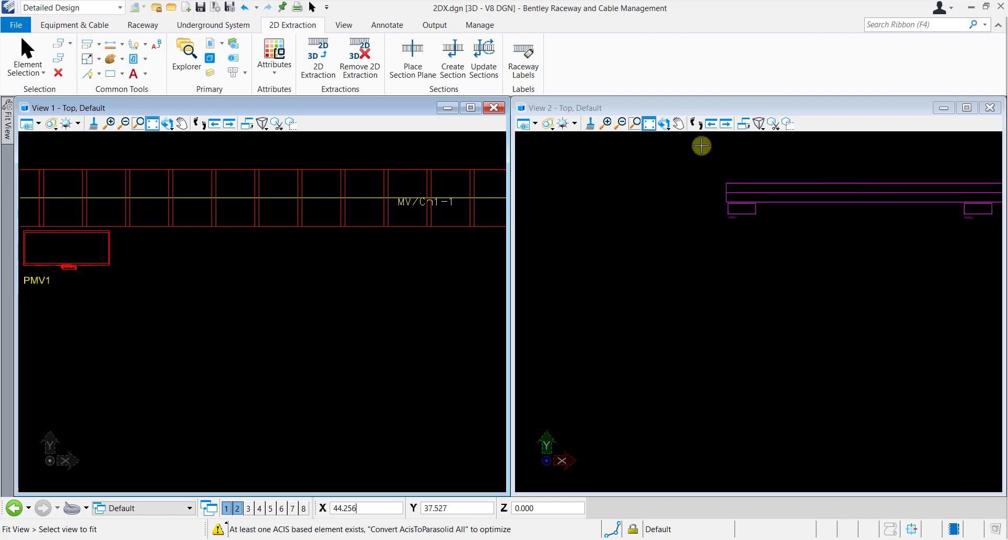
pyautogui.click(650, 125)
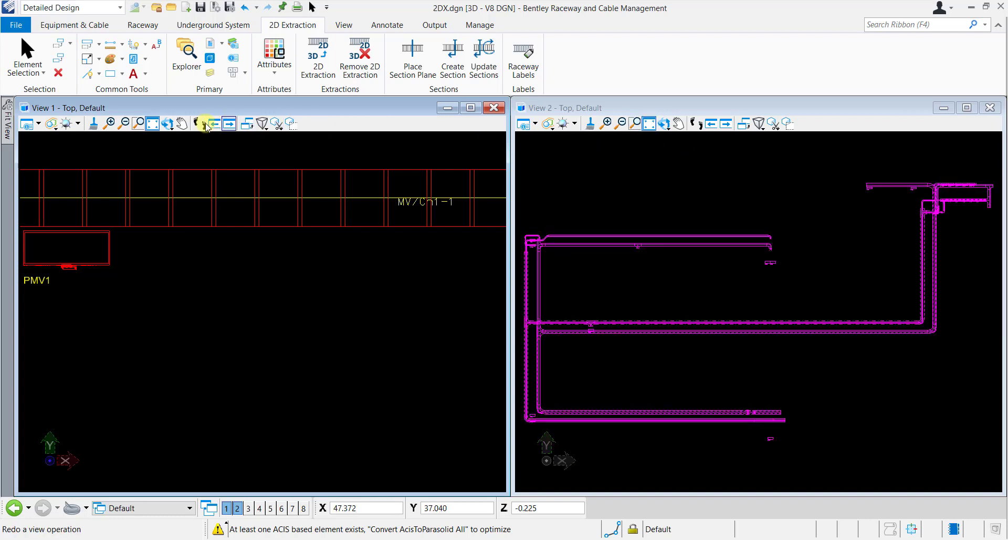
pyautogui.click(153, 123)
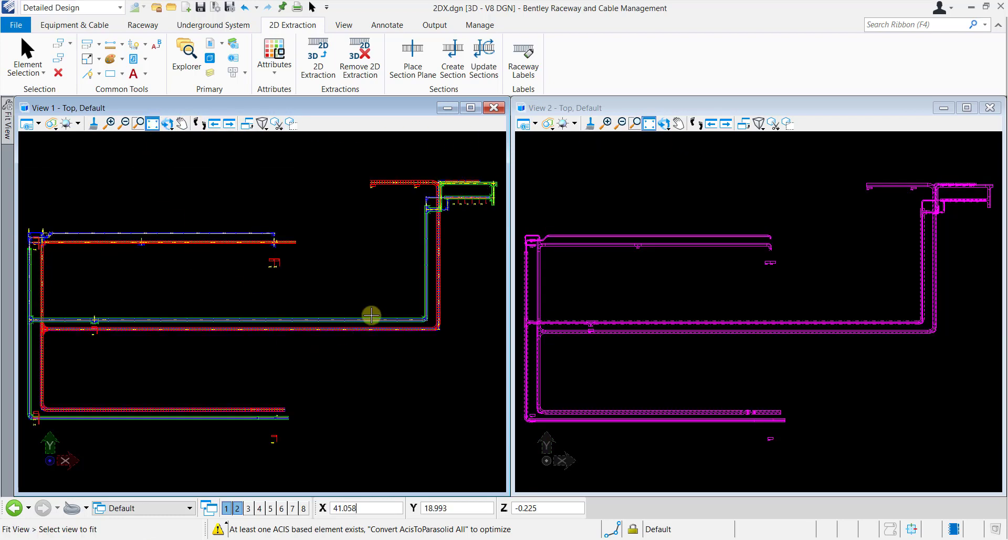
pyautogui.click(374, 322)
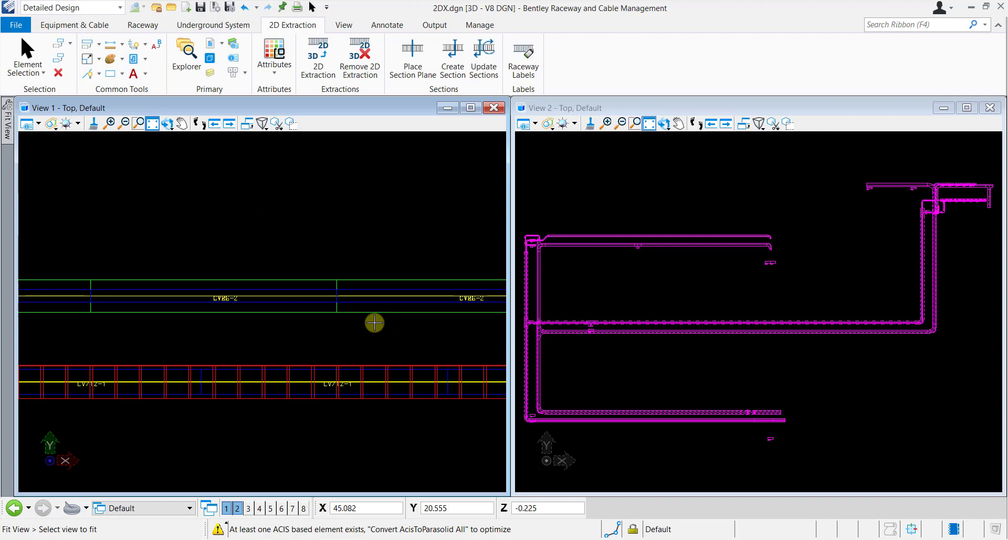
pyautogui.click(805, 325)
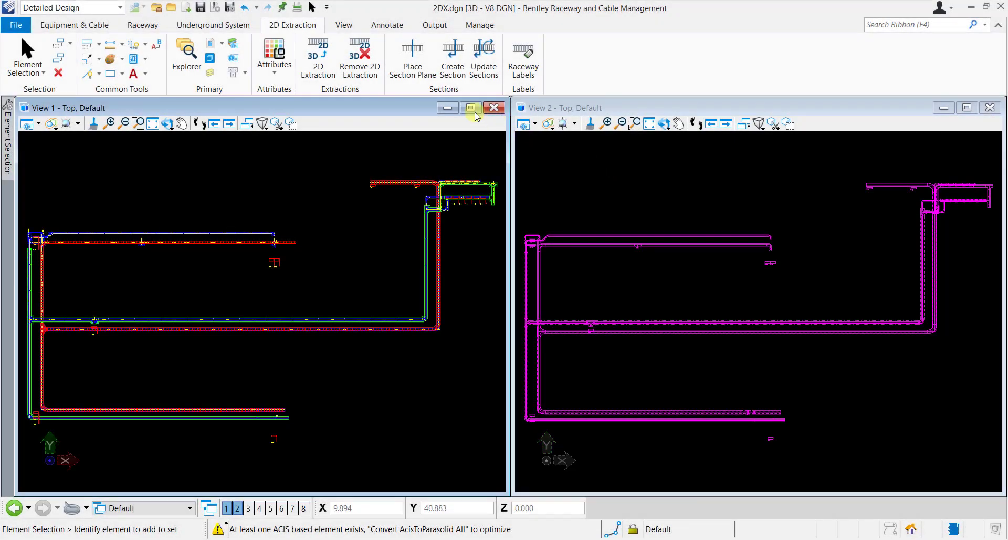
# Set up Place Section Plane with Cross Section mode and Center cursor position.
pyautogui.click(421, 81)
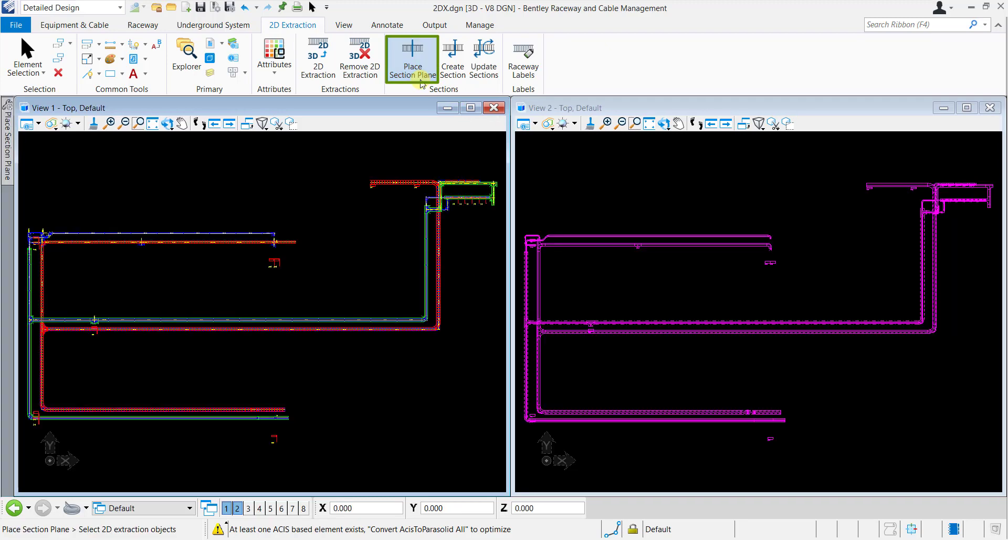
pyautogui.moveTo(12, 153)
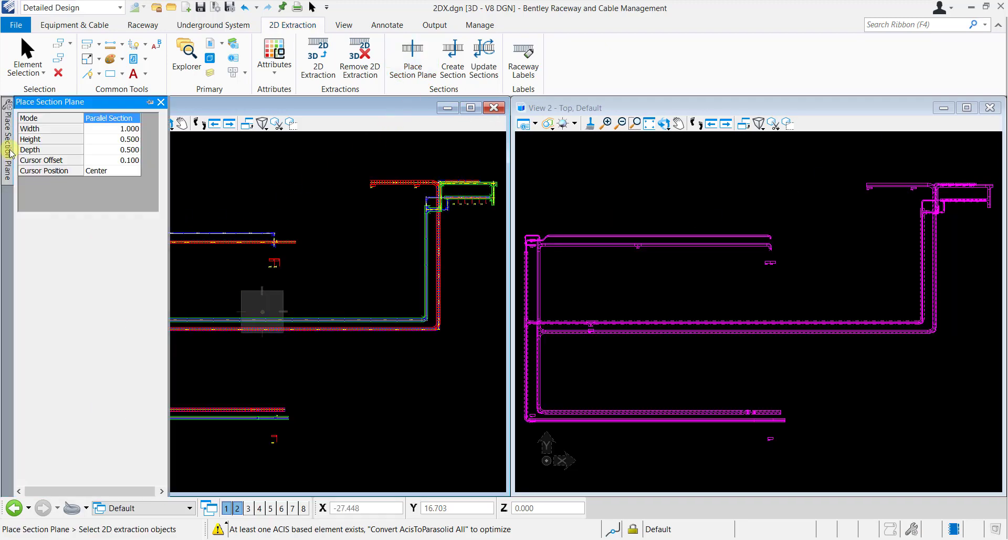
pyautogui.click(132, 119)
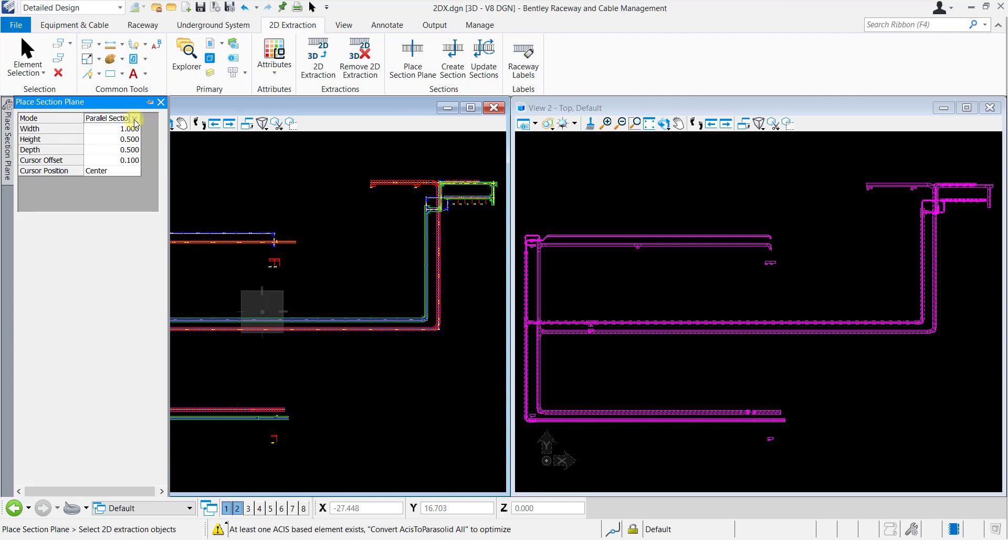
pyautogui.click(135, 118)
pyautogui.click(136, 135)
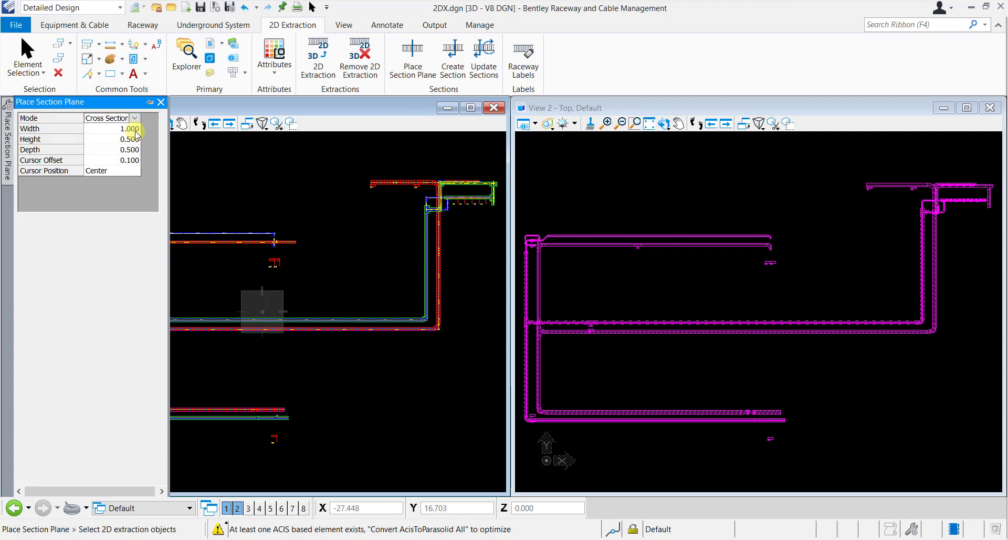
pyautogui.click(137, 172)
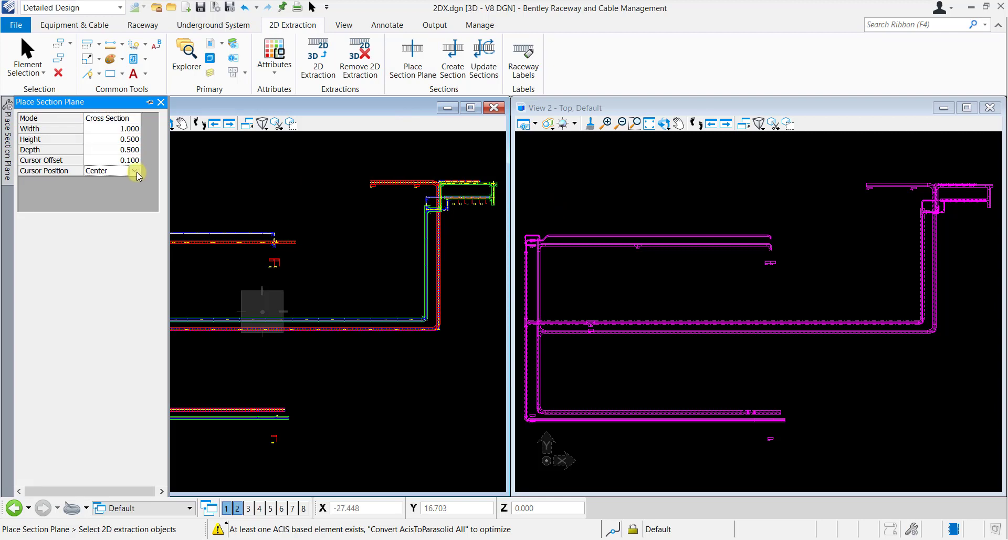
pyautogui.click(136, 172)
pyautogui.click(136, 172)
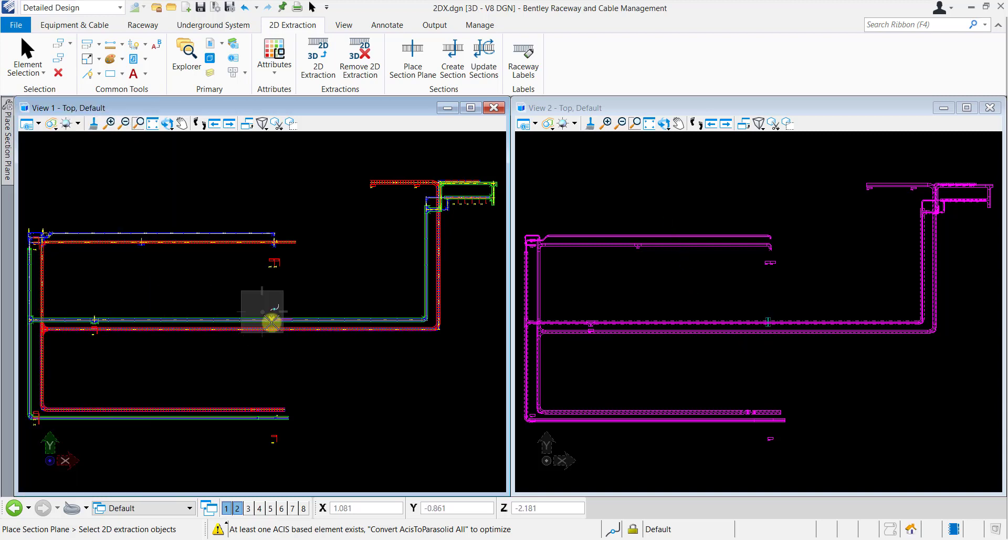
# Place the section plane across raceway VR6-2 on the upper cable tray.
pyautogui.scroll(5, 261, 322)
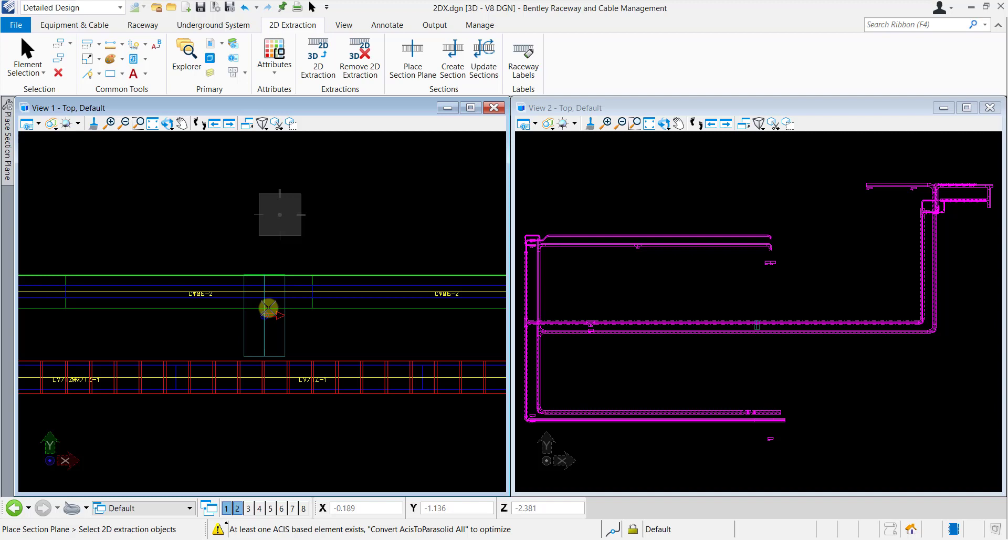
pyautogui.scroll(3, 277, 288)
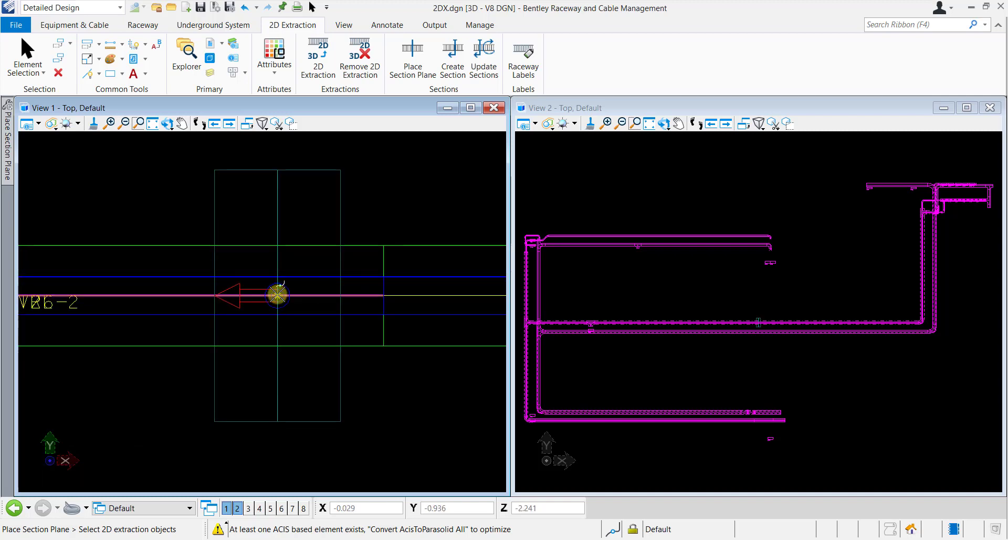
pyautogui.click(277, 295)
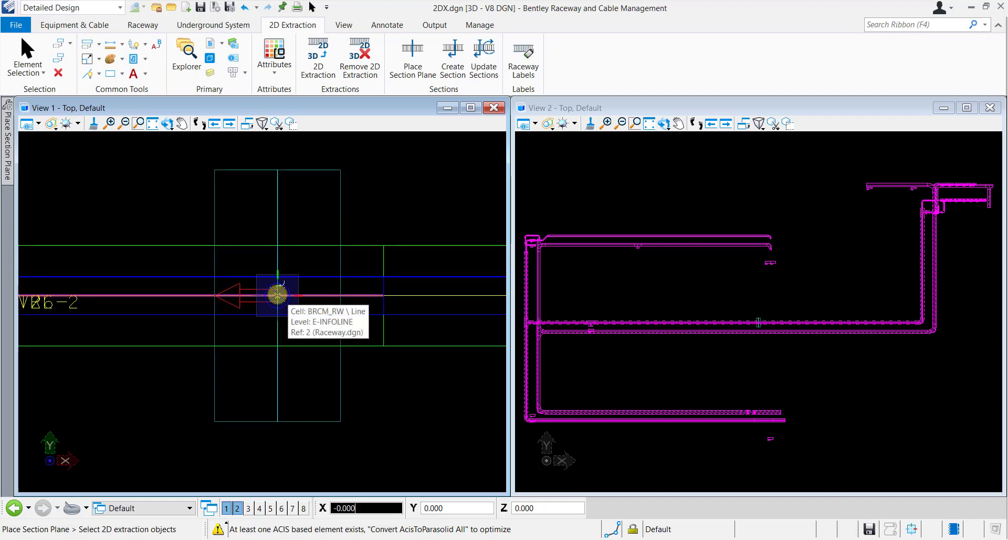
pyautogui.scroll(-4, 263, 298)
pyautogui.click(276, 331)
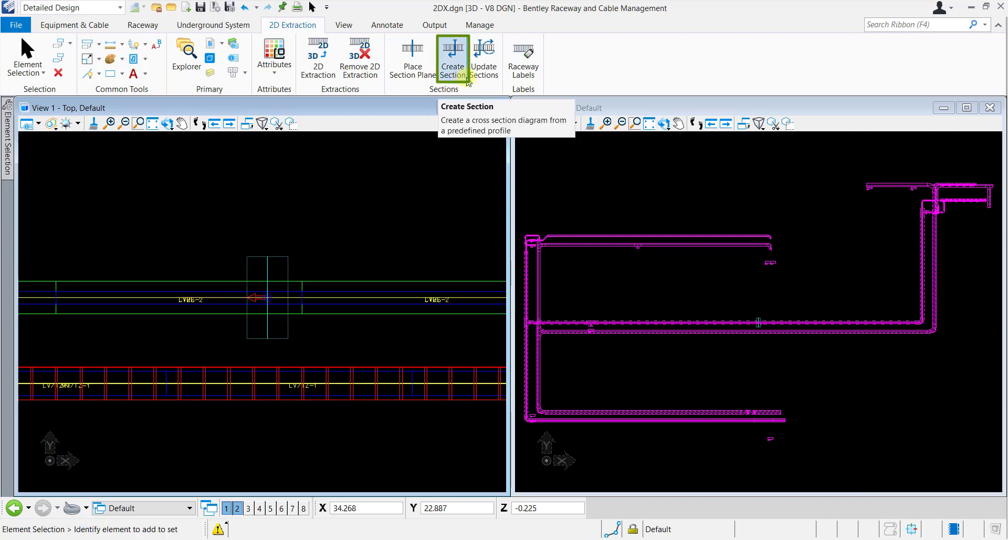
# Create Section A from the plane using the Cumulated Cable Info (CableInfoCum.xml) profile.
pyautogui.click(466, 80)
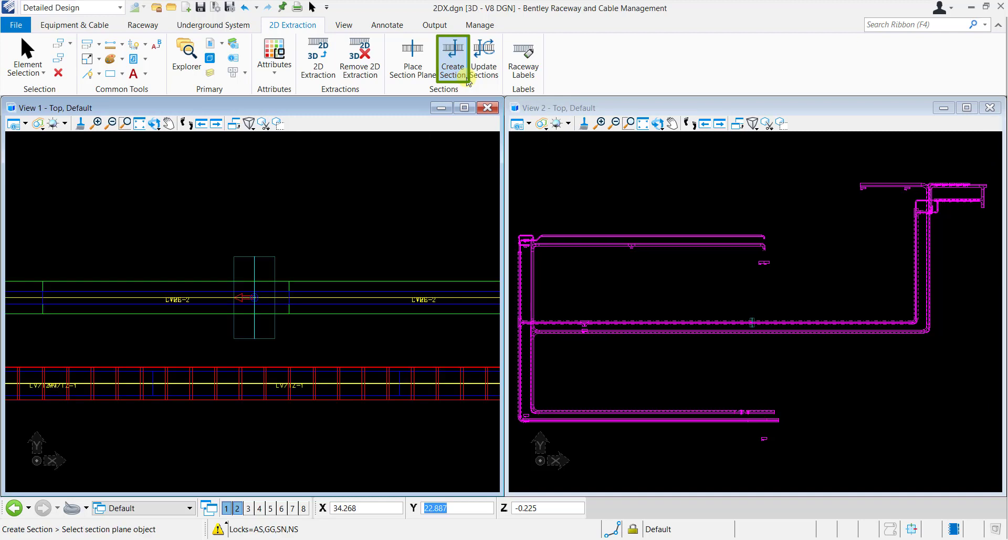
pyautogui.click(268, 257)
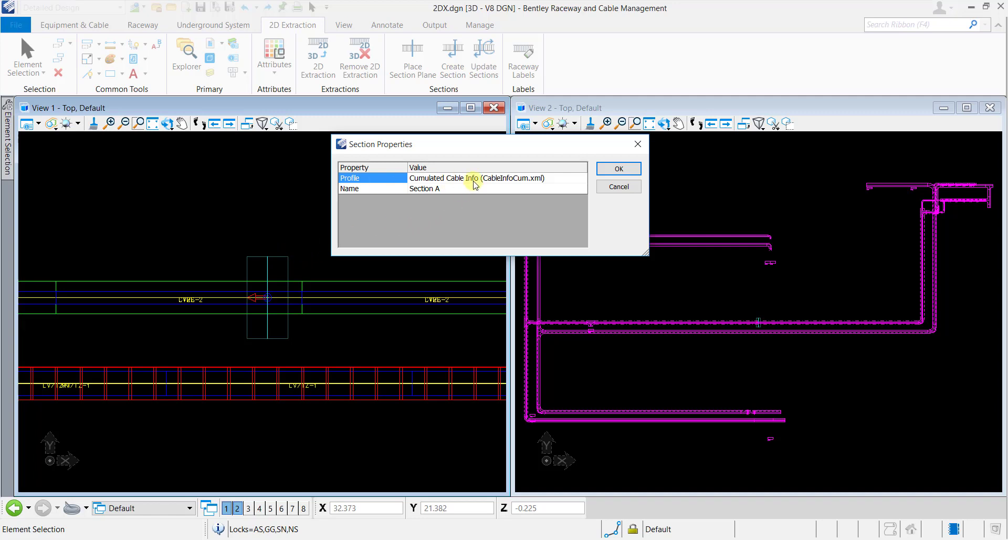
pyautogui.click(553, 178)
pyautogui.click(582, 179)
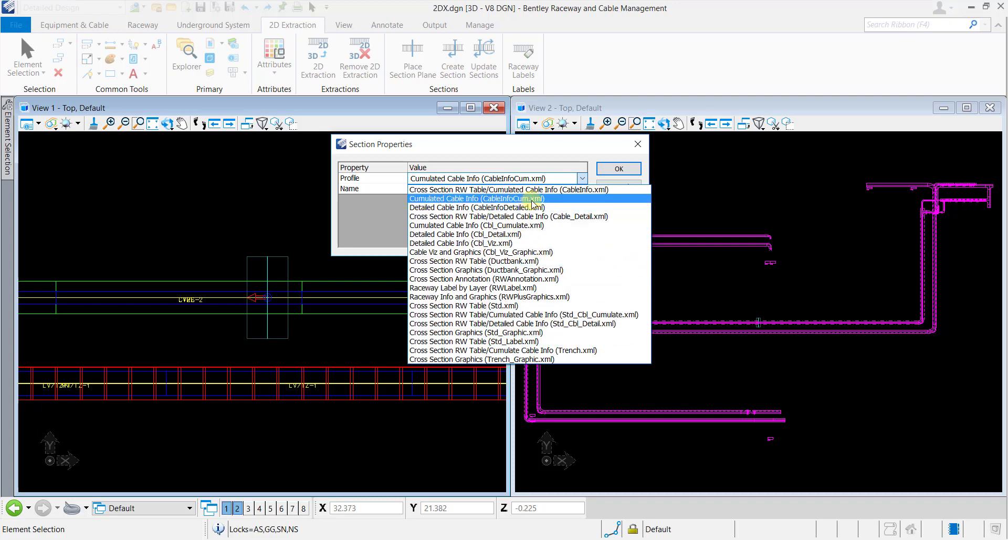
pyautogui.click(579, 198)
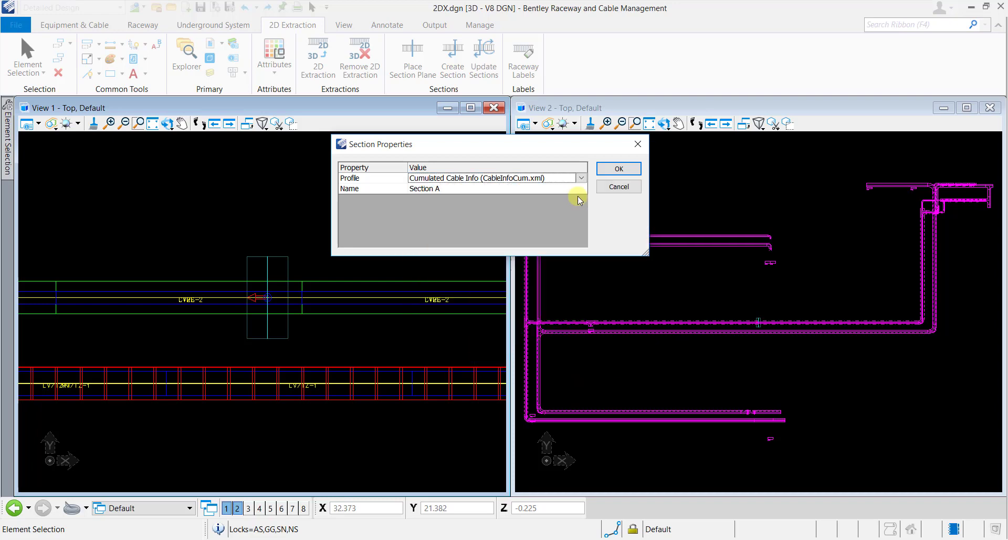
pyautogui.click(559, 189)
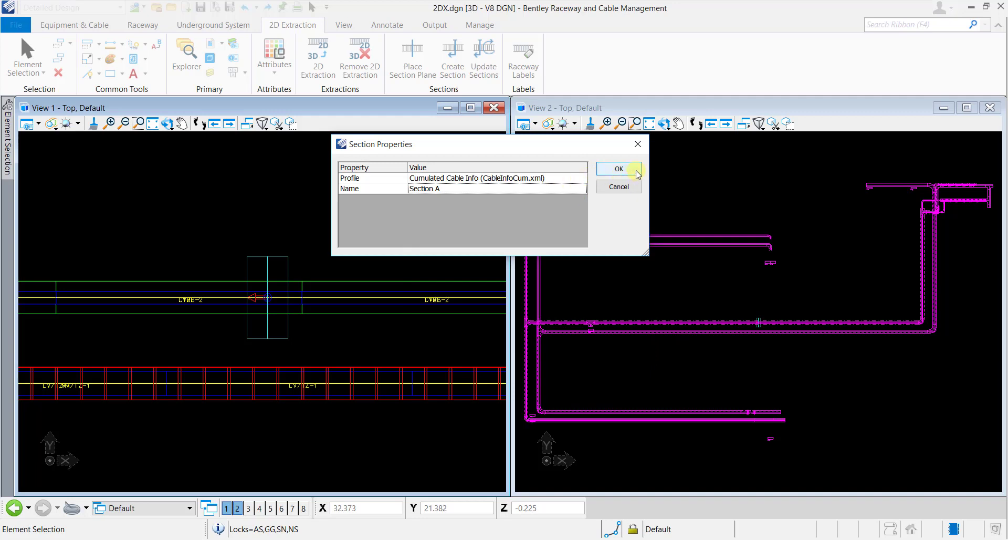
pyautogui.click(619, 169)
# Drop Section A's cable info table in View 2 above the sectioned raceway.
pyautogui.scroll(5, 761, 319)
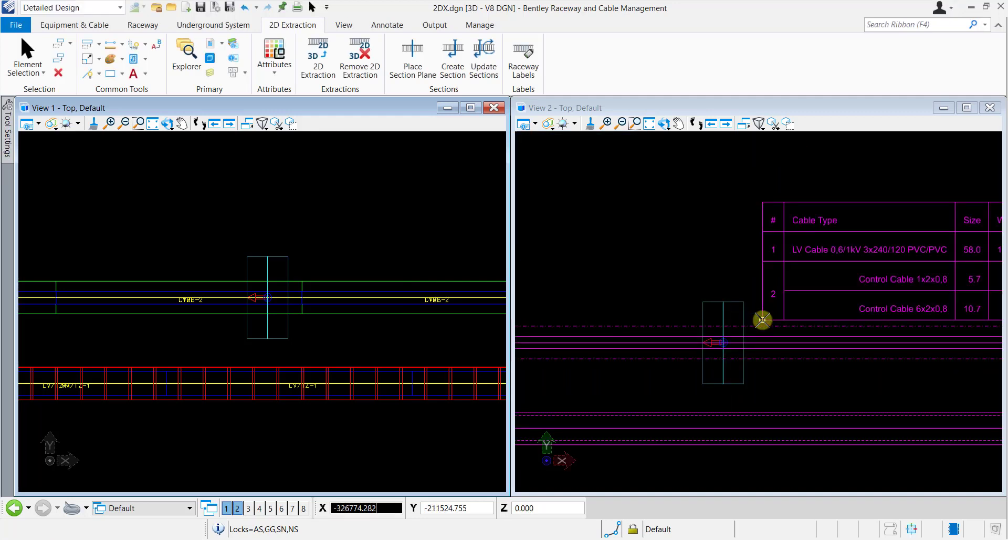
pyautogui.scroll(-3, 685, 311)
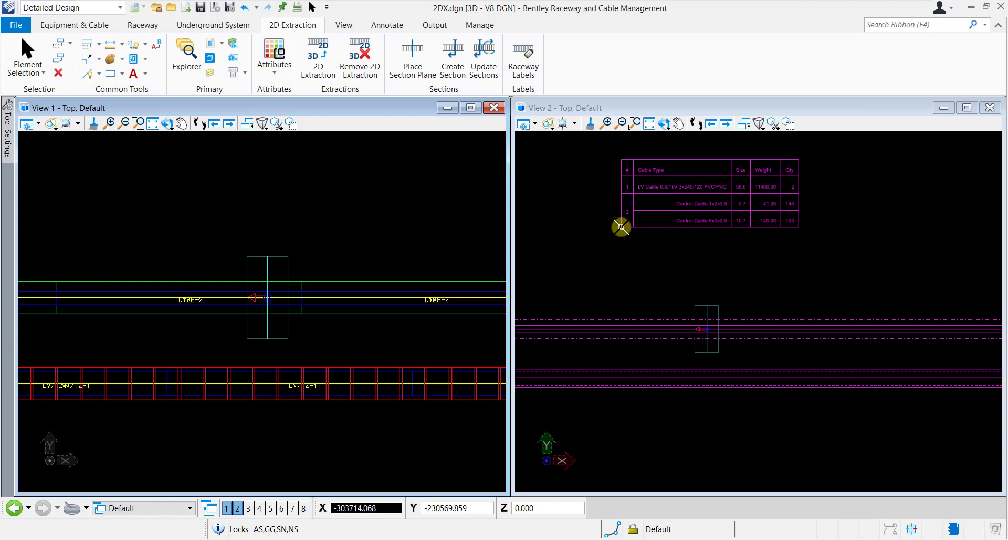
pyautogui.click(621, 226)
pyautogui.scroll(3, 755, 269)
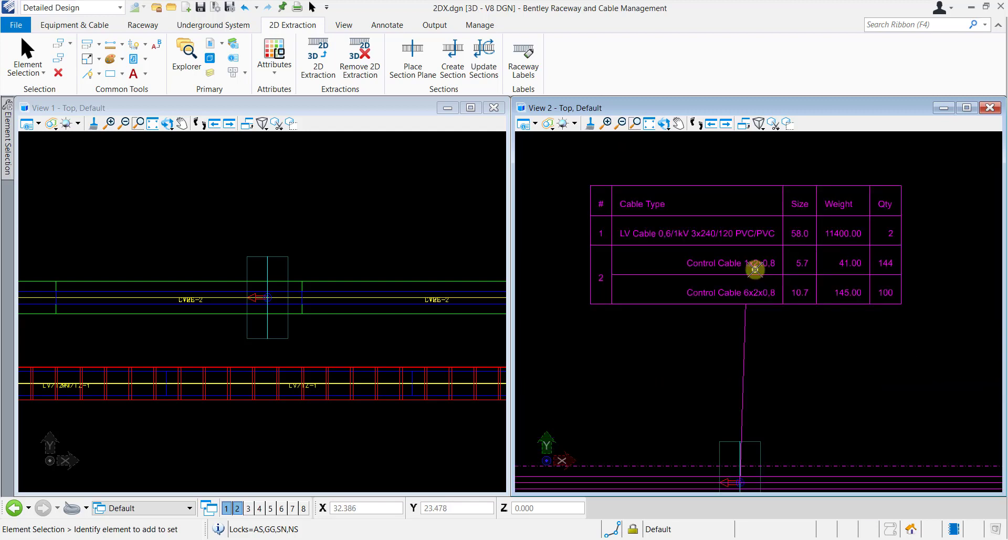
pyautogui.scroll(2, 755, 269)
pyautogui.scroll(-4, 746, 322)
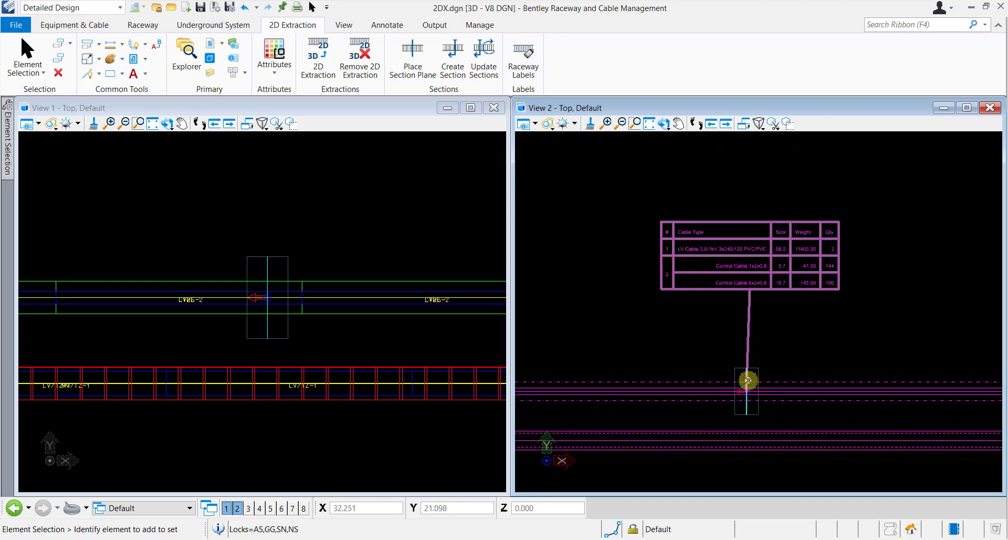
# Create a section from the plane with the Cable Viz and Graphics (Cbl_Viz_Graphic.xml) profile.
pyautogui.click(651, 125)
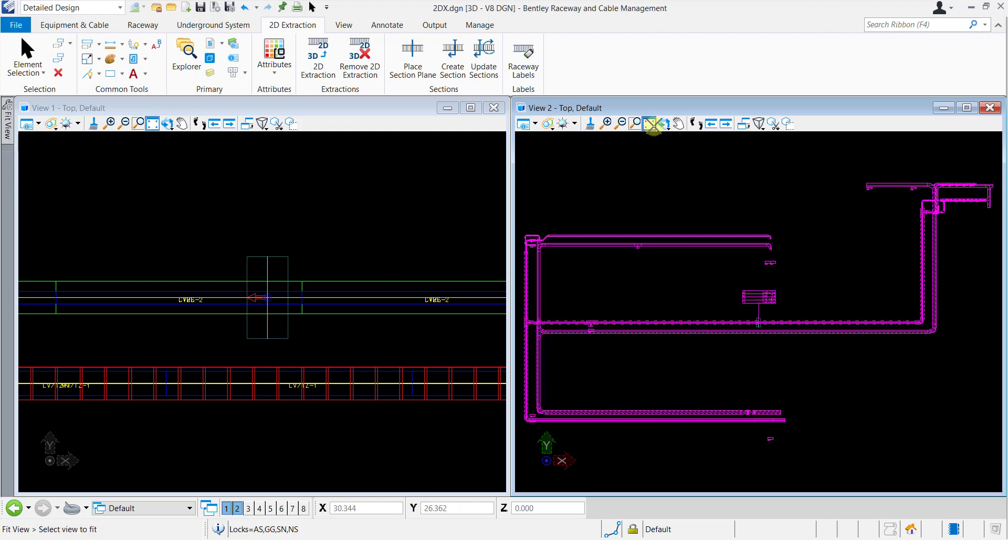
pyautogui.click(458, 73)
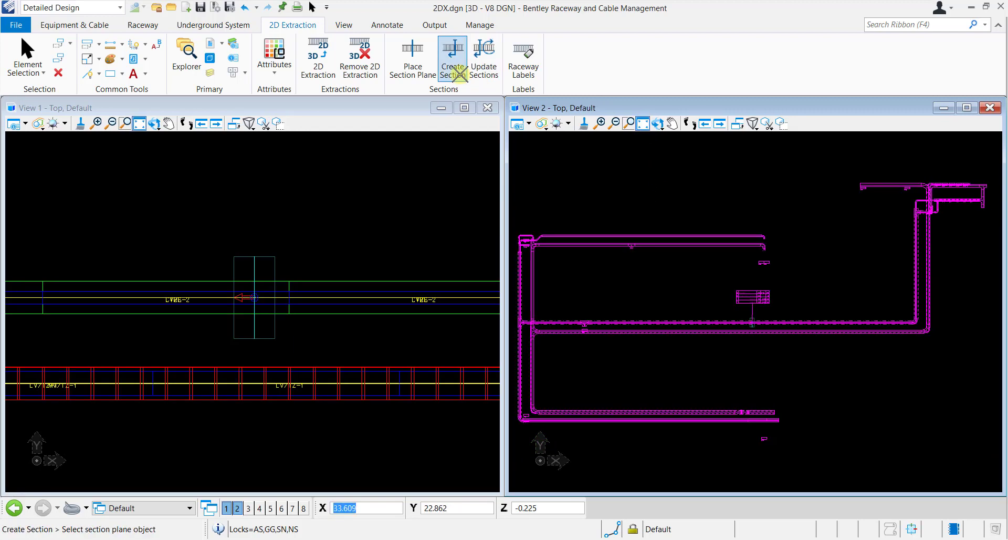
pyautogui.click(256, 255)
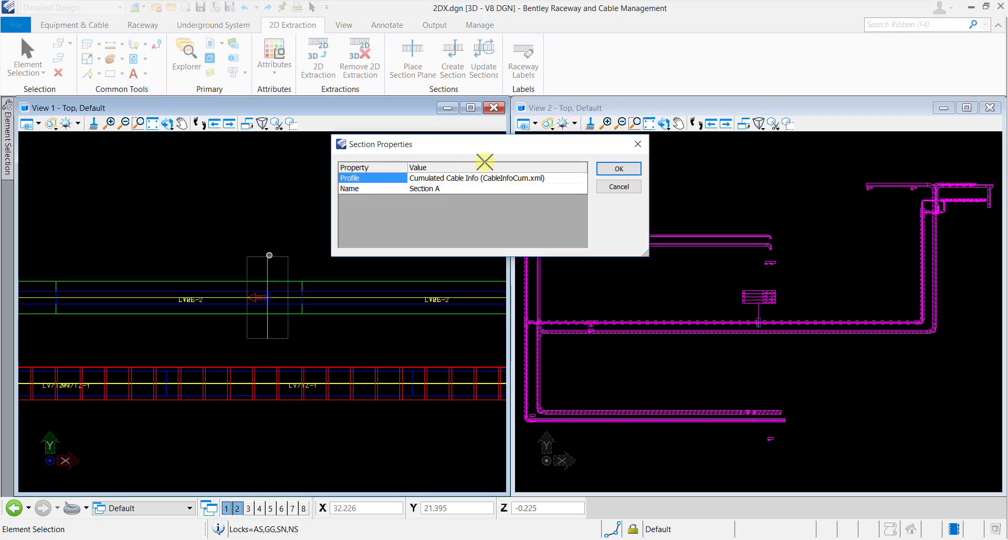
pyautogui.click(530, 177)
pyautogui.click(582, 178)
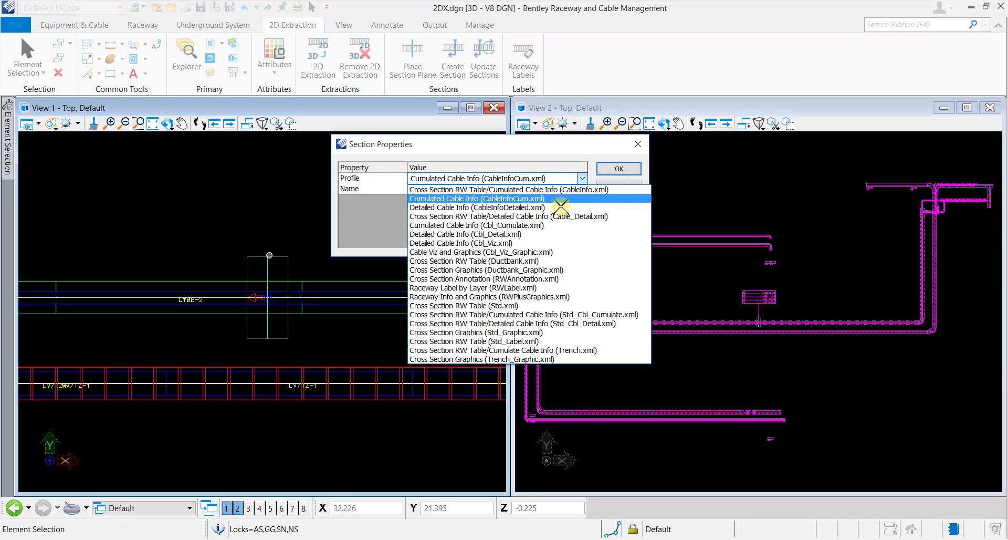
pyautogui.click(550, 252)
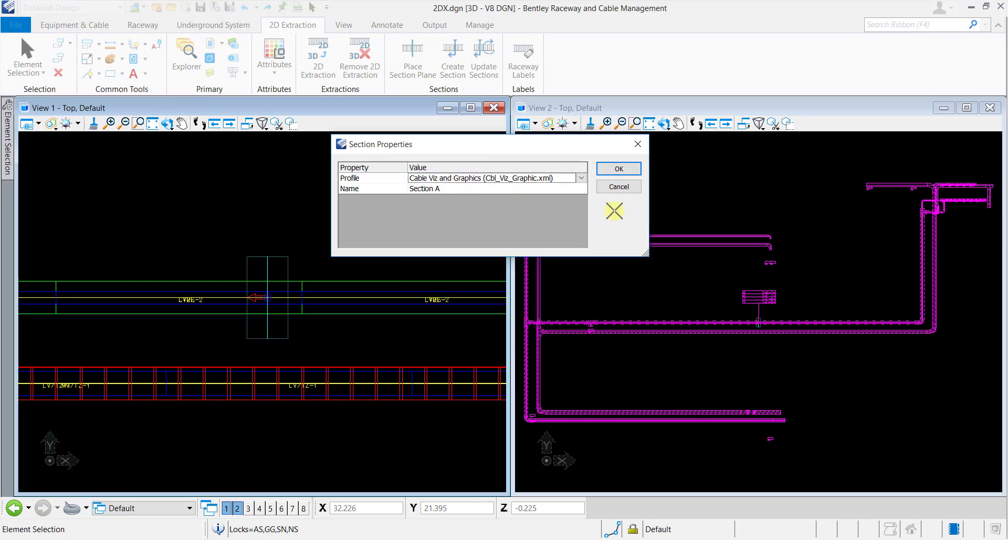
pyautogui.click(620, 168)
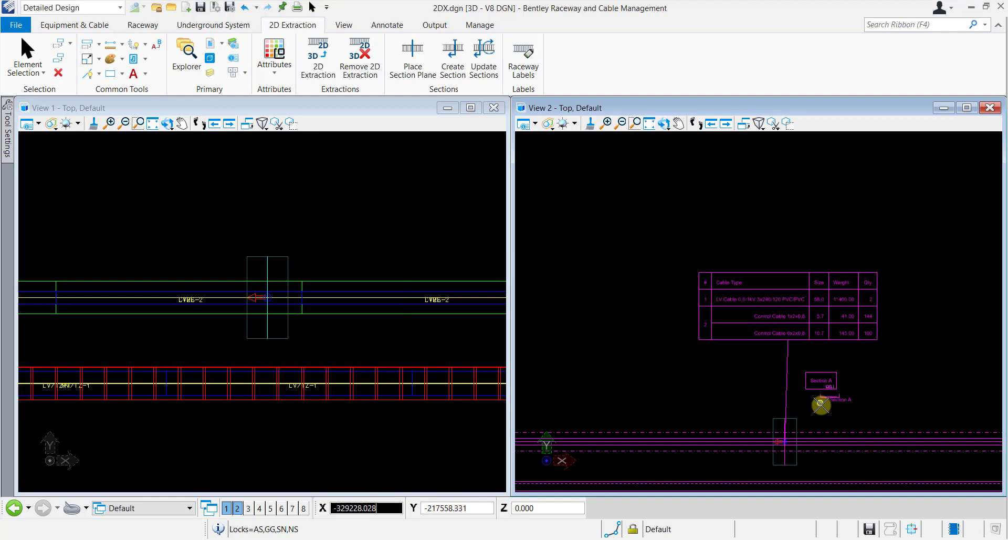
# Place the cable visualization graphics and table in View 2.
pyautogui.click(817, 408)
pyautogui.scroll(2, 819, 408)
pyautogui.scroll(5, 819, 408)
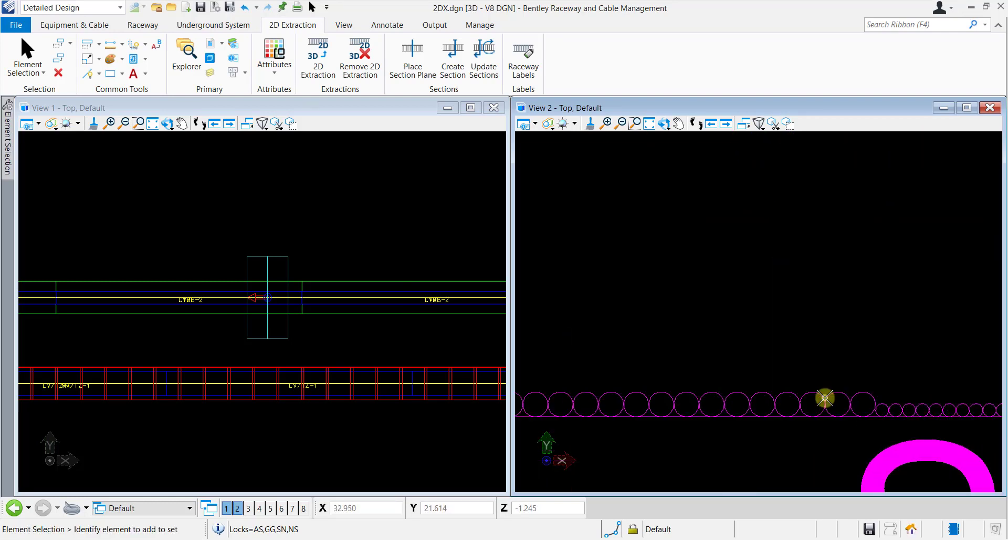
pyautogui.scroll(-4, 824, 397)
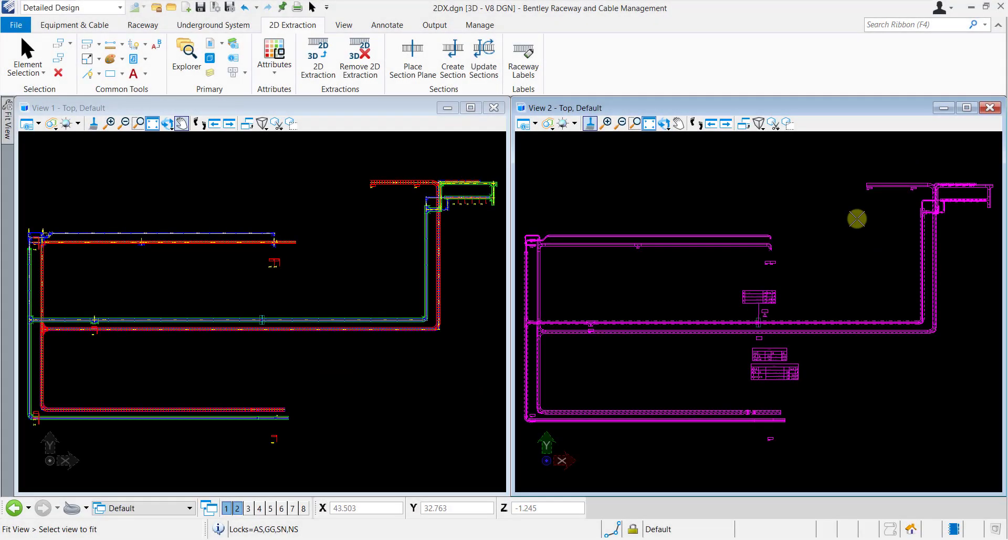